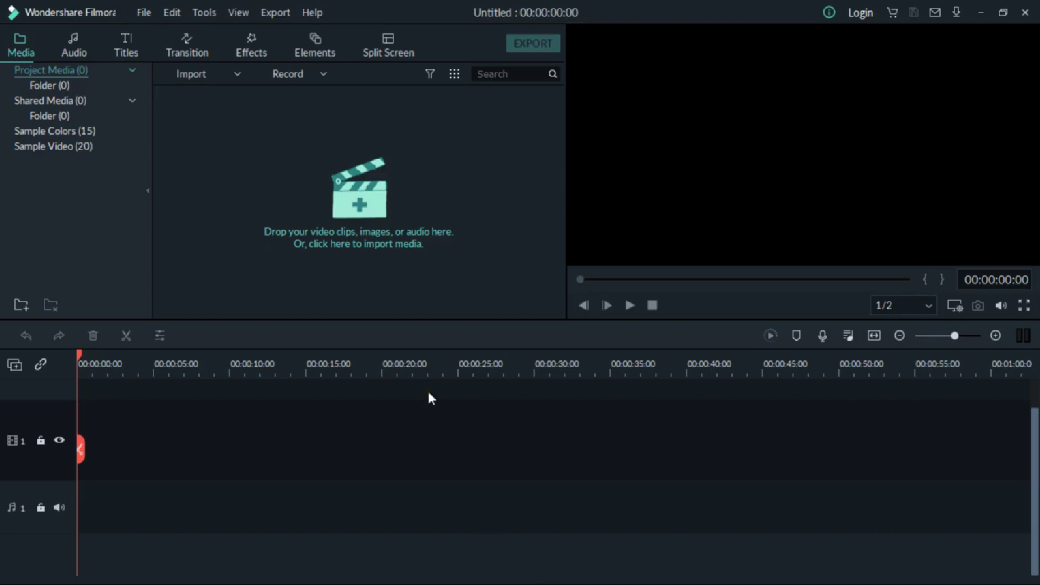
Import the Sample video from the Videos folder into the project media
click(236, 76)
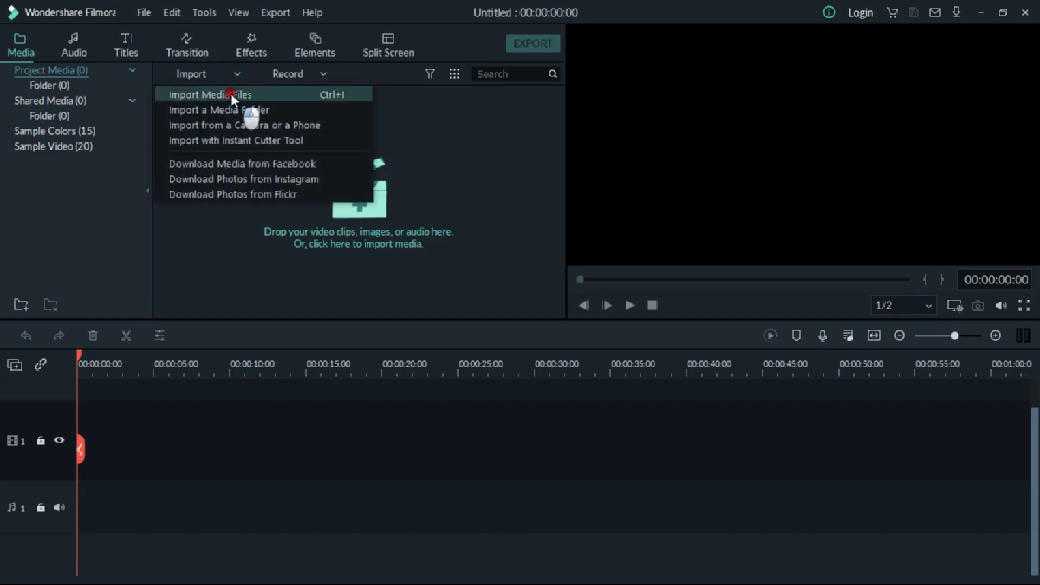
click(229, 91)
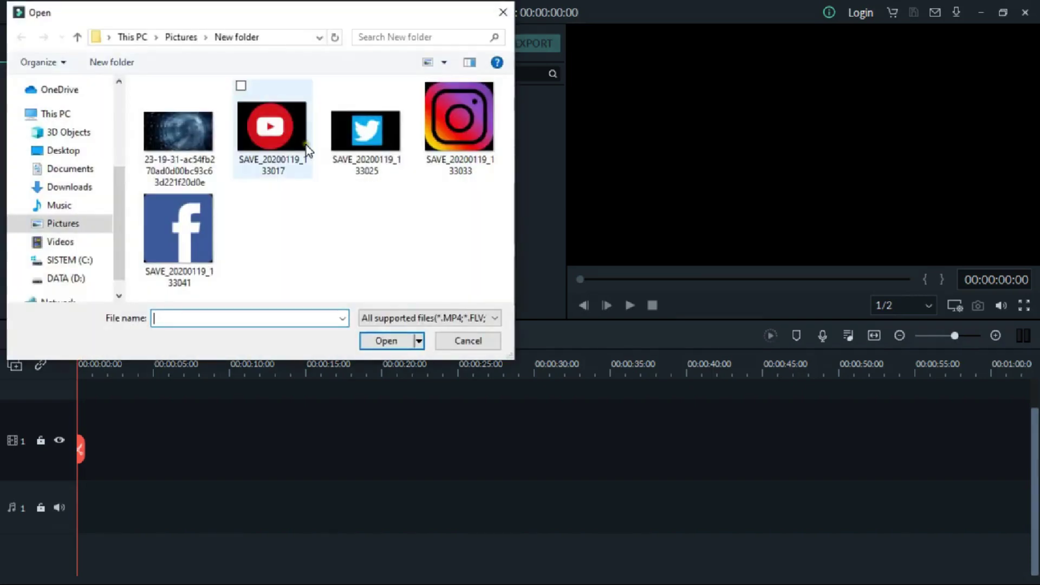
click(57, 244)
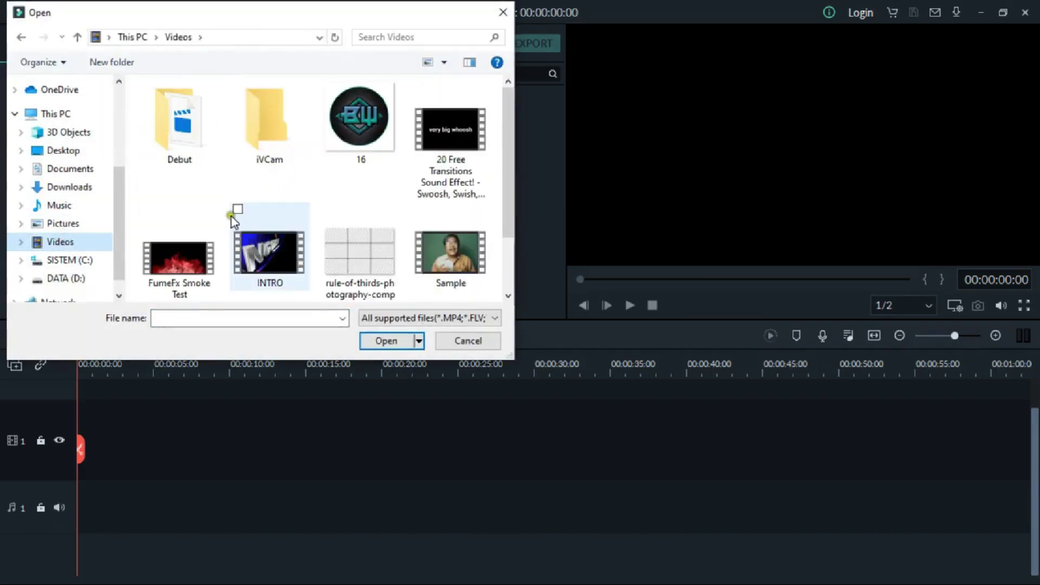
click(446, 255)
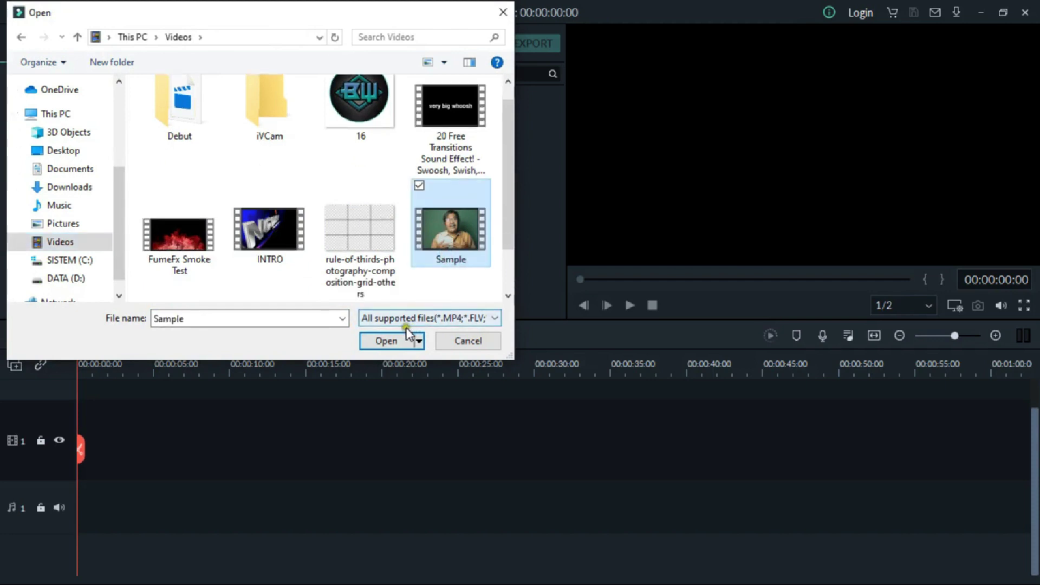
click(387, 341)
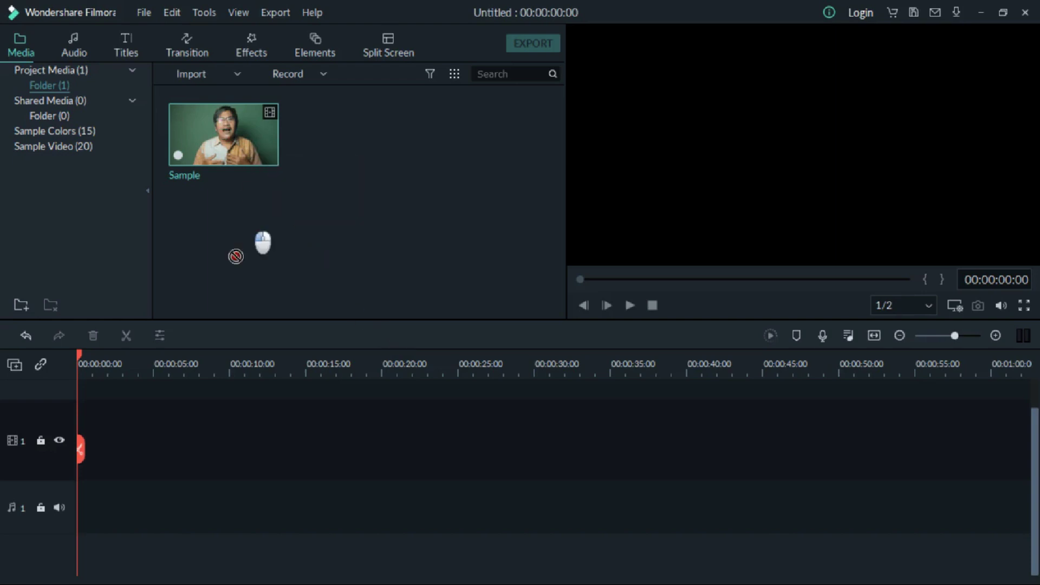
Place the Sample video at the start of video track 1 and return the playhead to 00:00:00:00
click(224, 134)
click(107, 362)
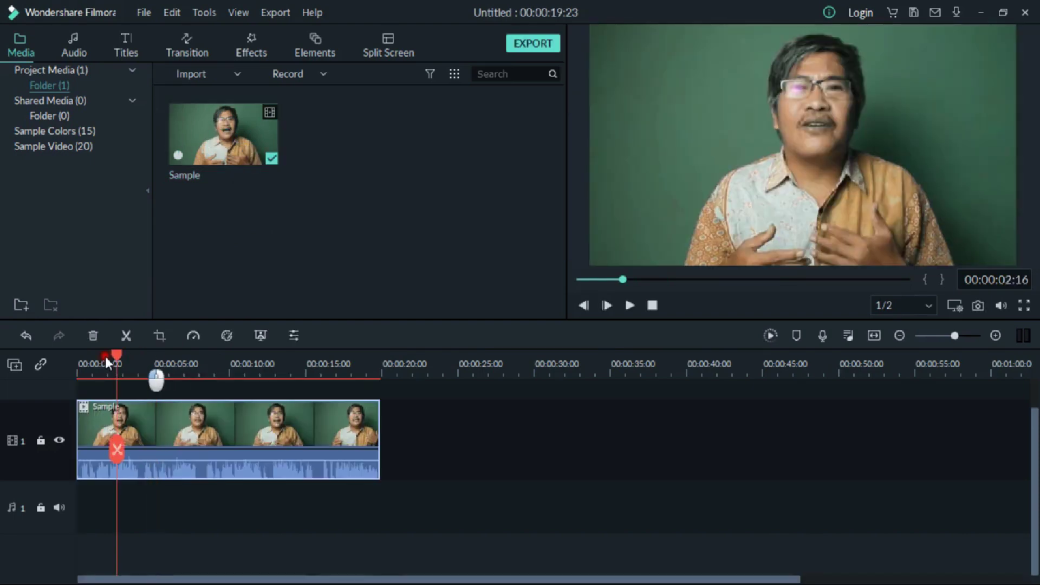
click(71, 363)
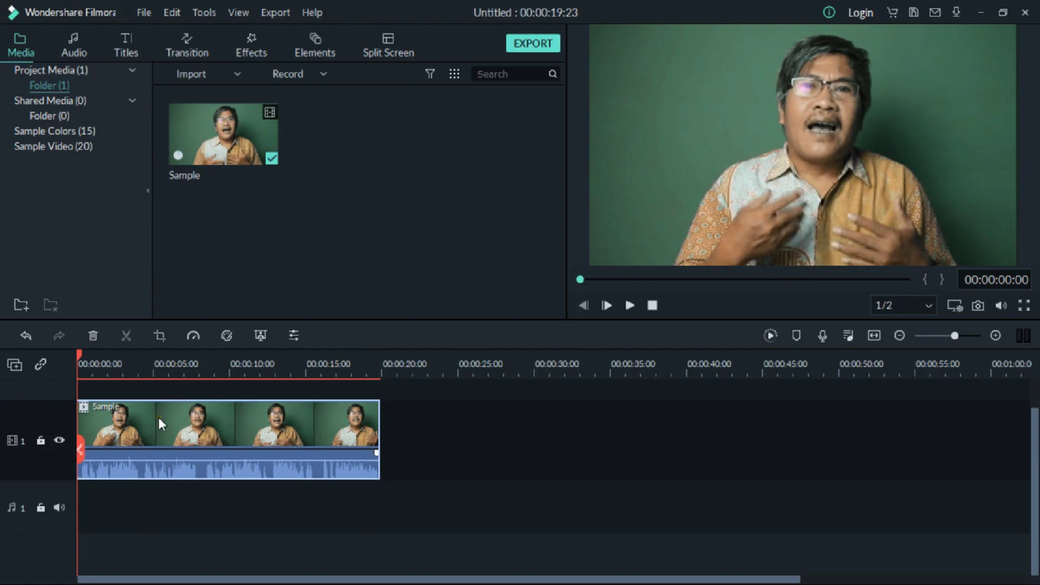
Detach the audio from the Sample clip on video track 1, then deselect the clips
right_click(160, 420)
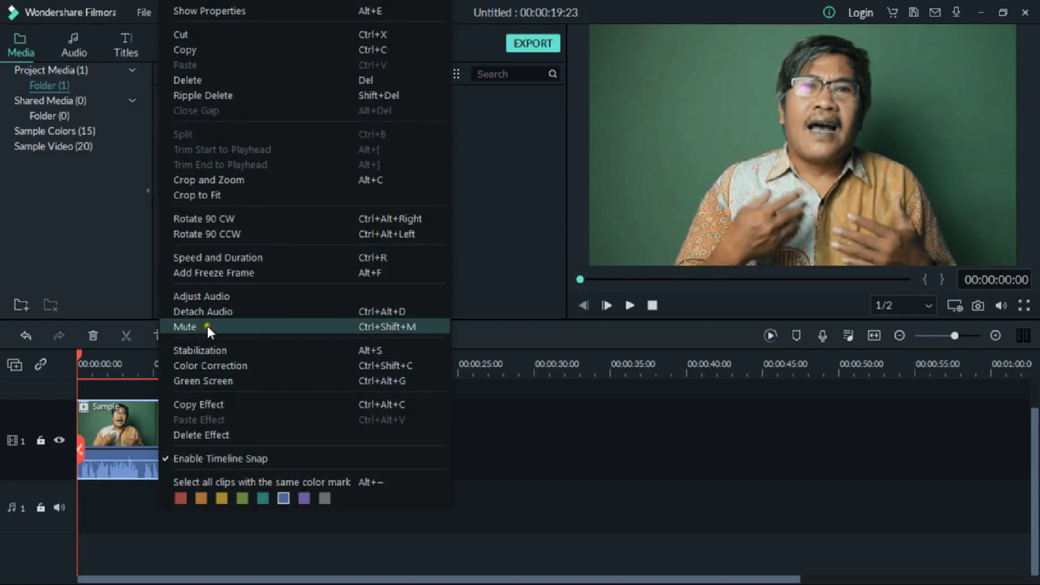
click(219, 311)
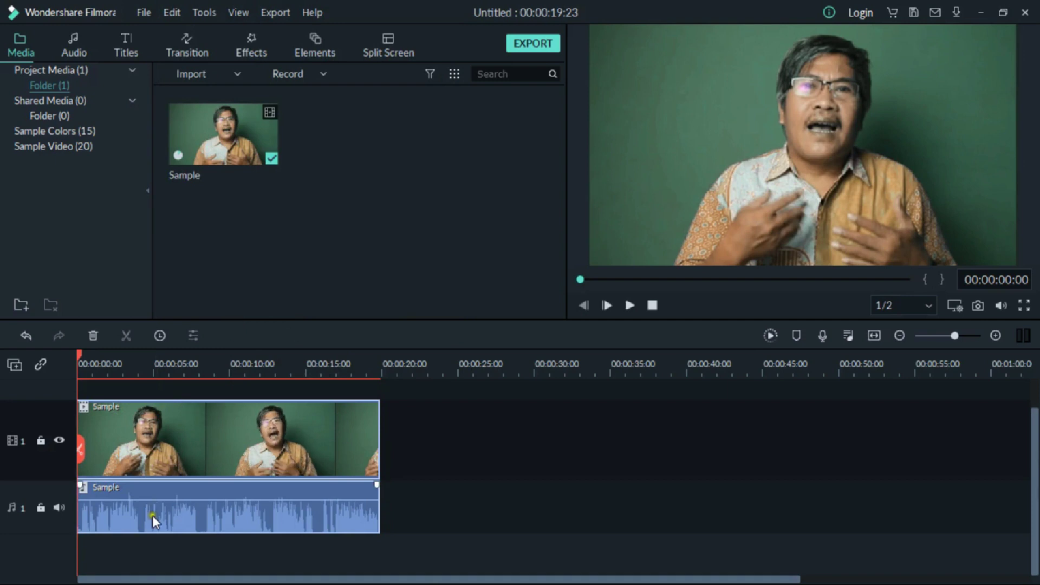
click(401, 428)
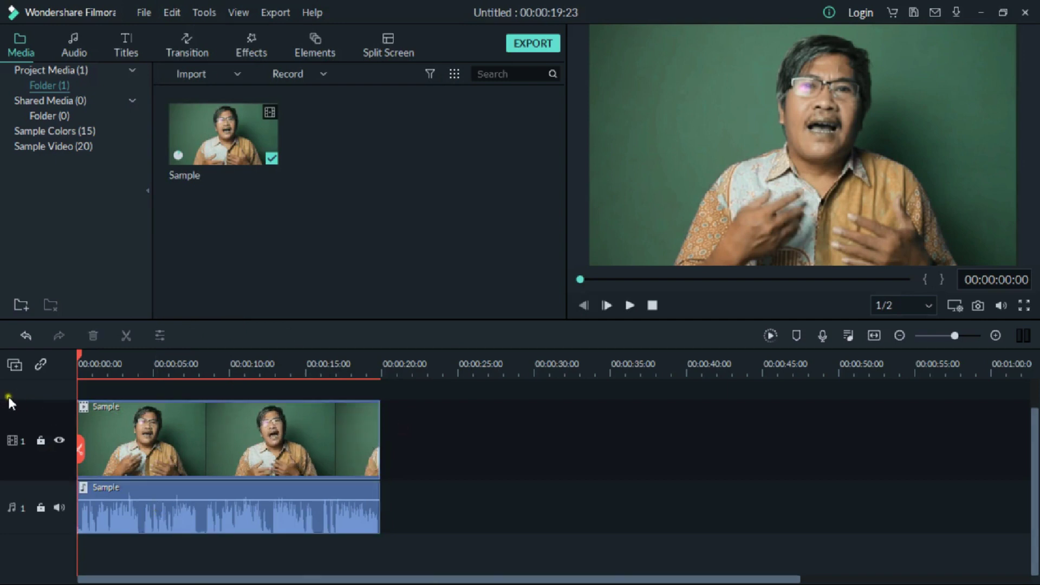
Add four empty audio tracks to the timeline
click(14, 369)
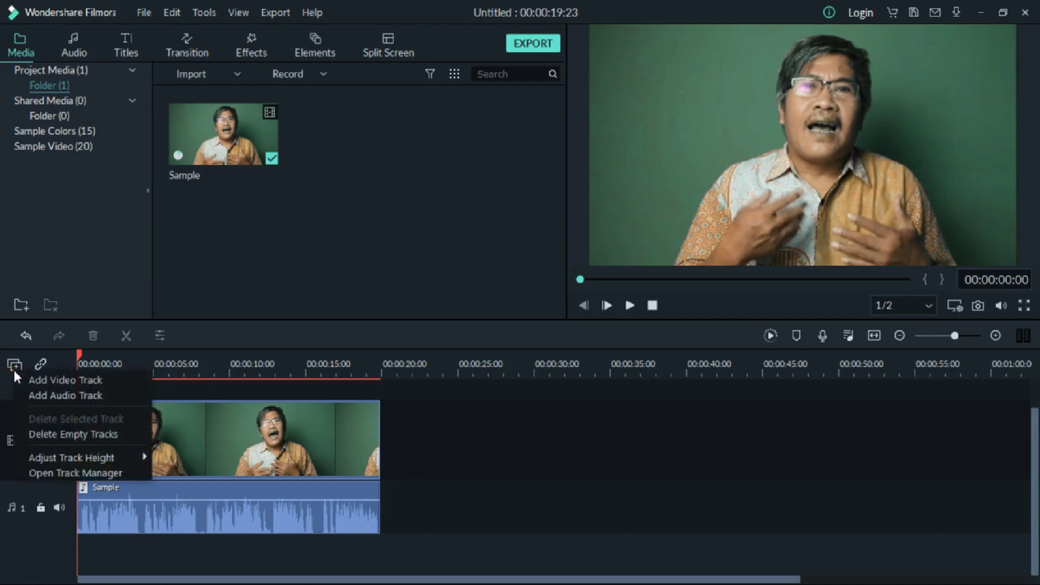
click(38, 396)
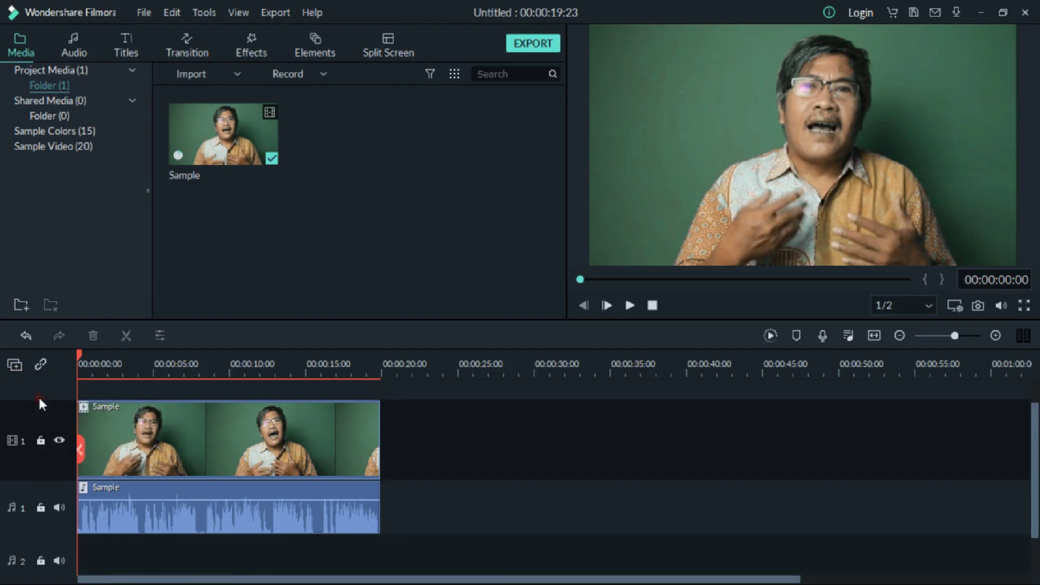
click(16, 368)
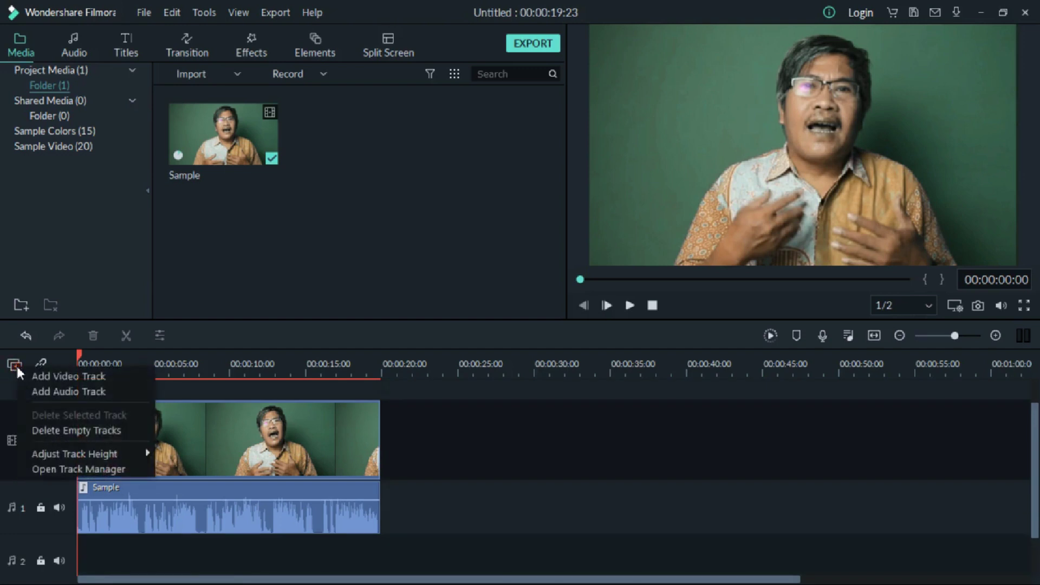
click(57, 394)
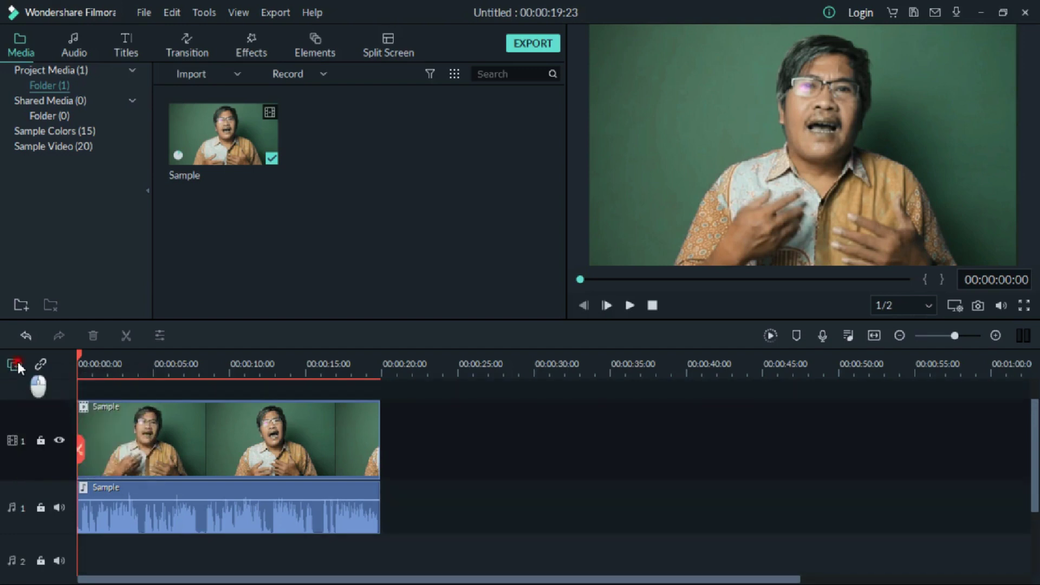
click(15, 367)
click(57, 385)
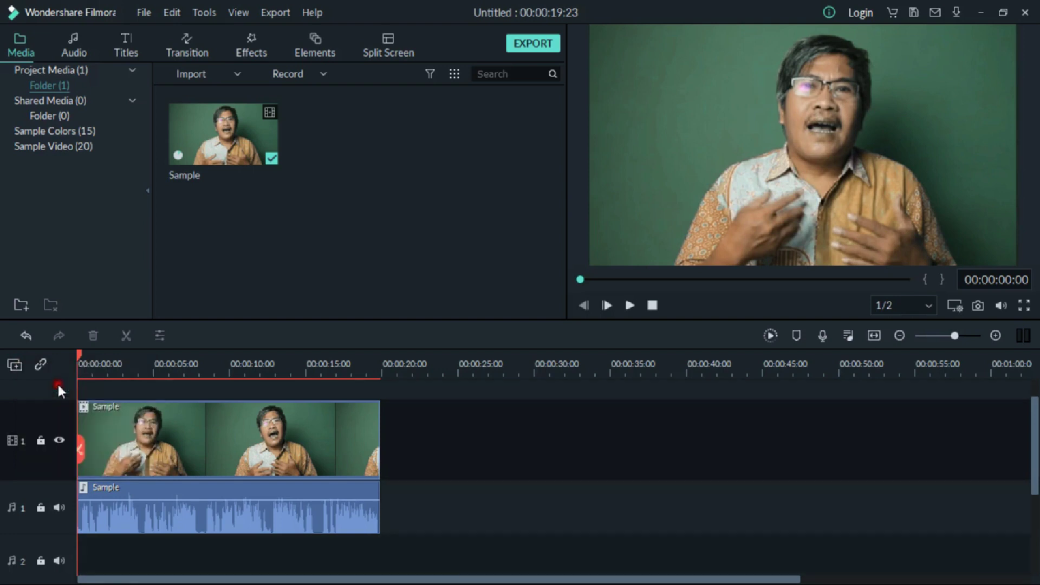
click(15, 365)
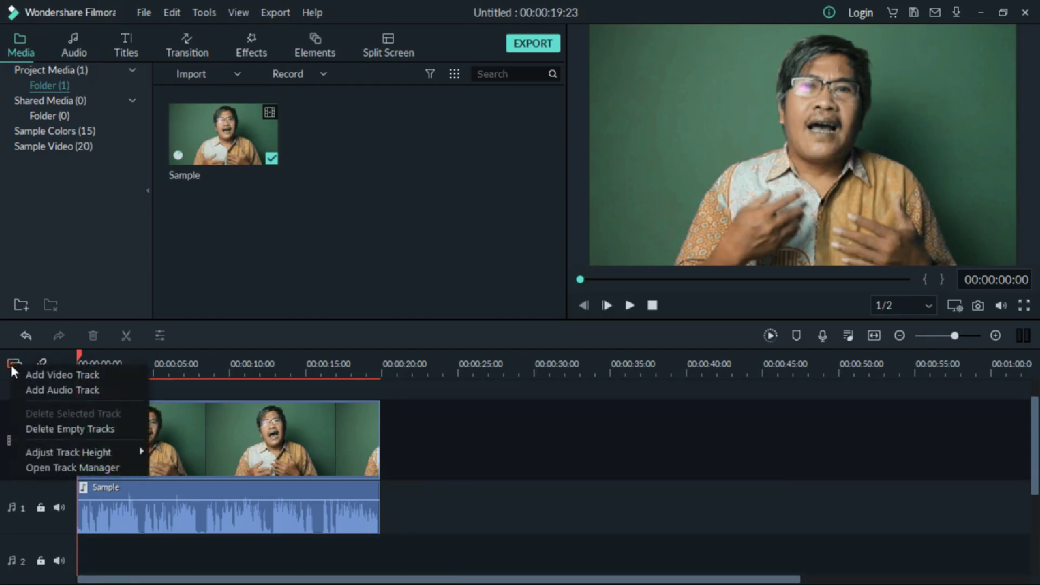
click(50, 390)
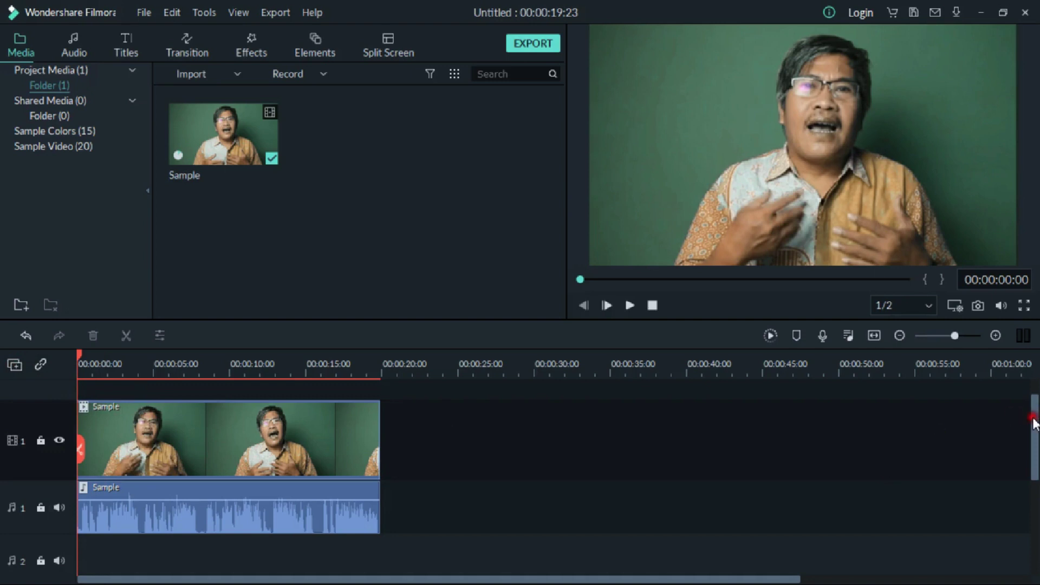
Copy the detached Sample audio from audio track 1 and paste it at the start of audio track 2
drag(1033, 422, 1032, 449)
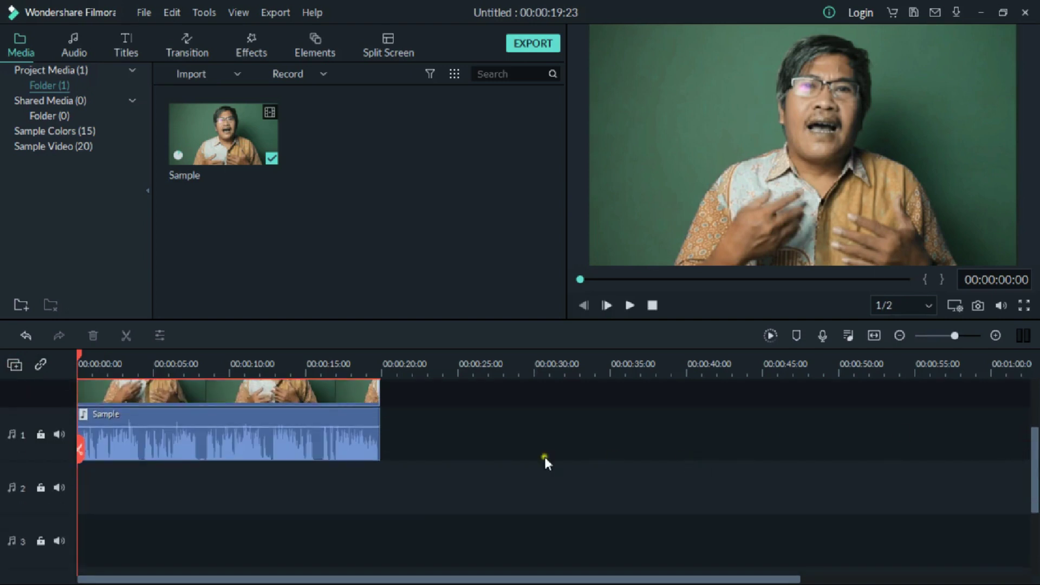
right_click(232, 440)
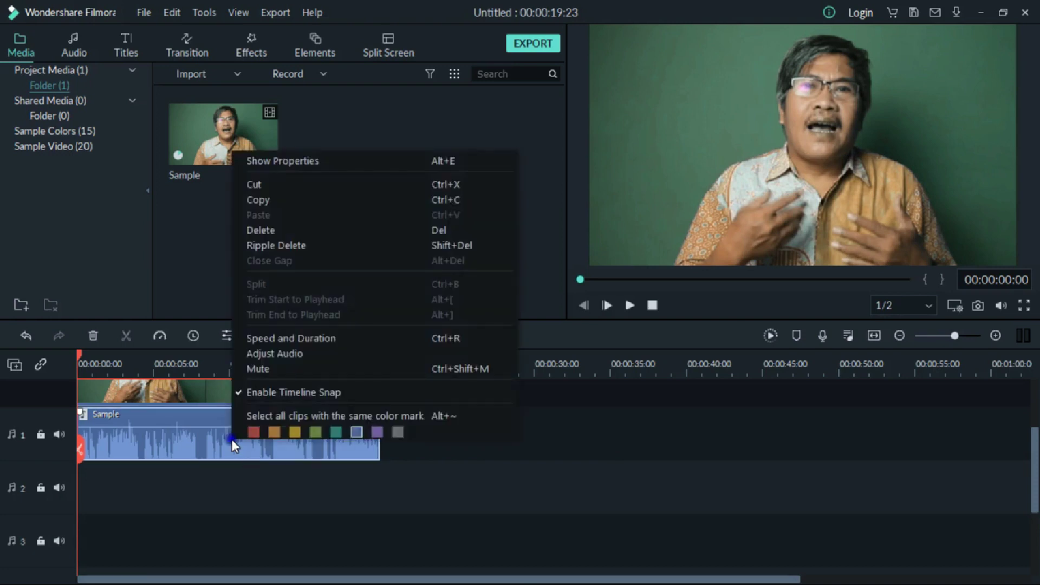
click(267, 196)
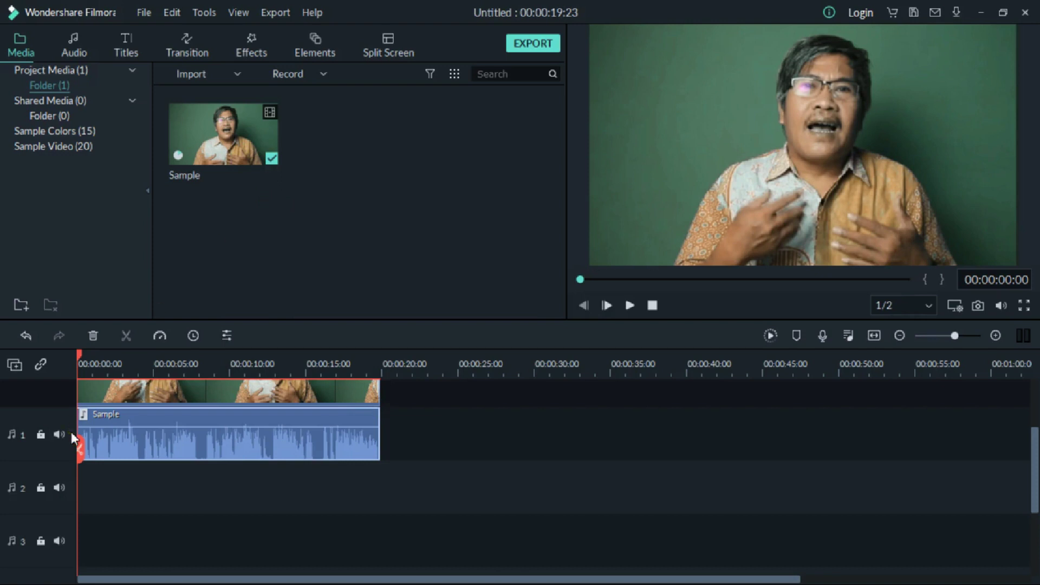
click(42, 502)
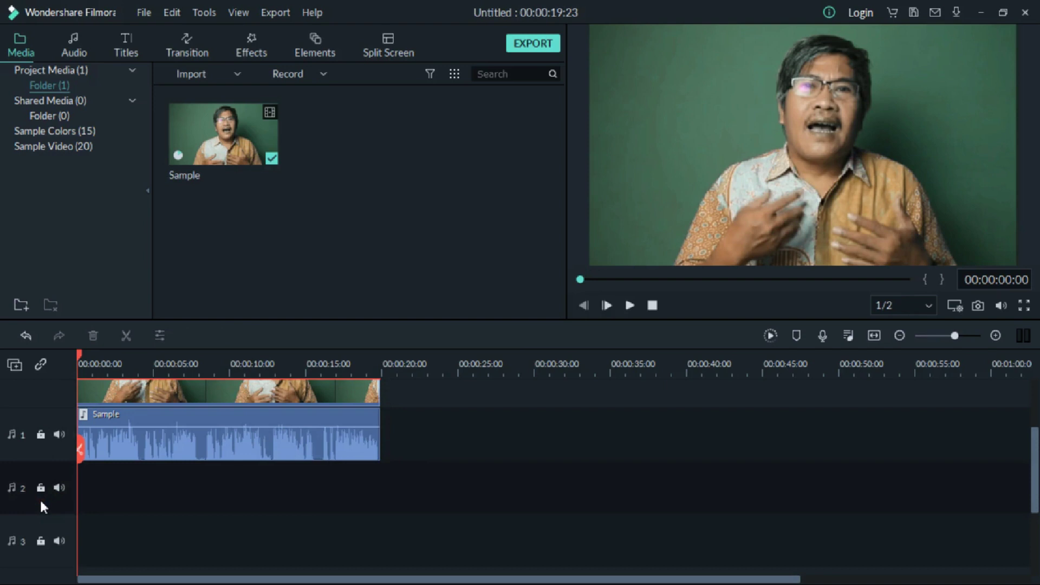
key(ctrl+v)
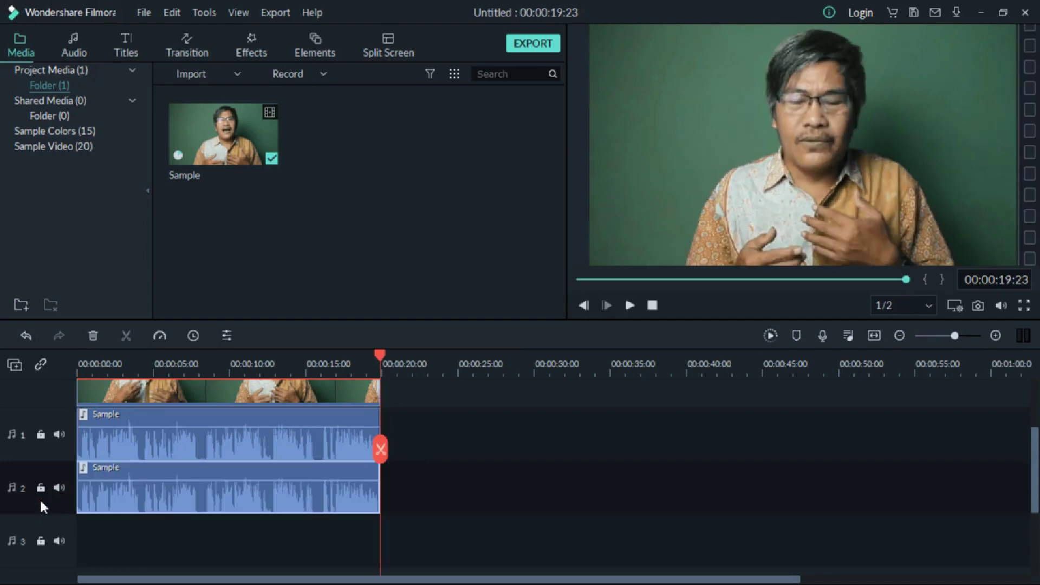
Return the playhead to the start and paste another copy of the Sample audio onto audio track 3
click(347, 363)
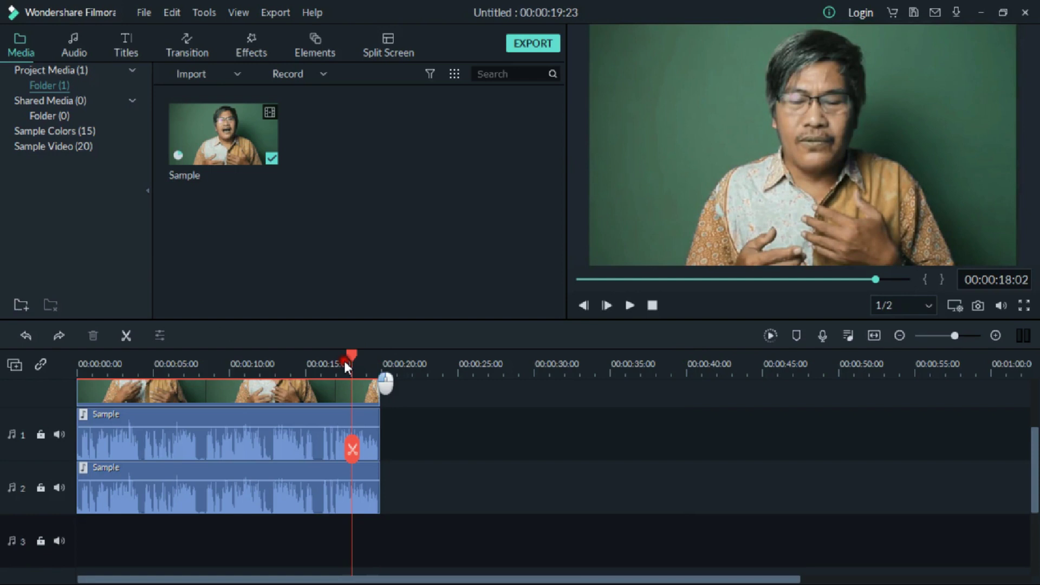
drag(345, 362, 65, 369)
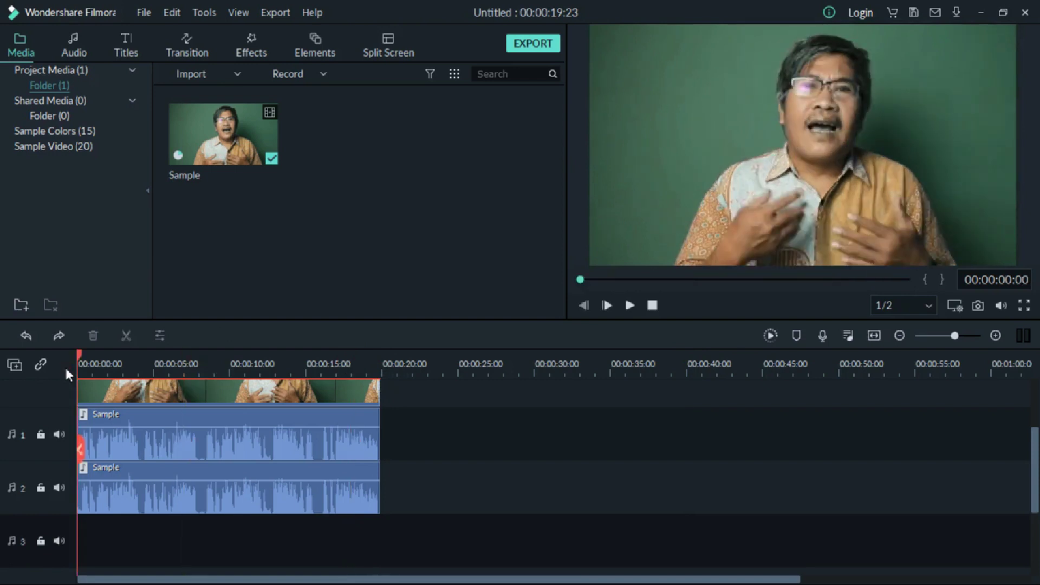
key(ctrl+v)
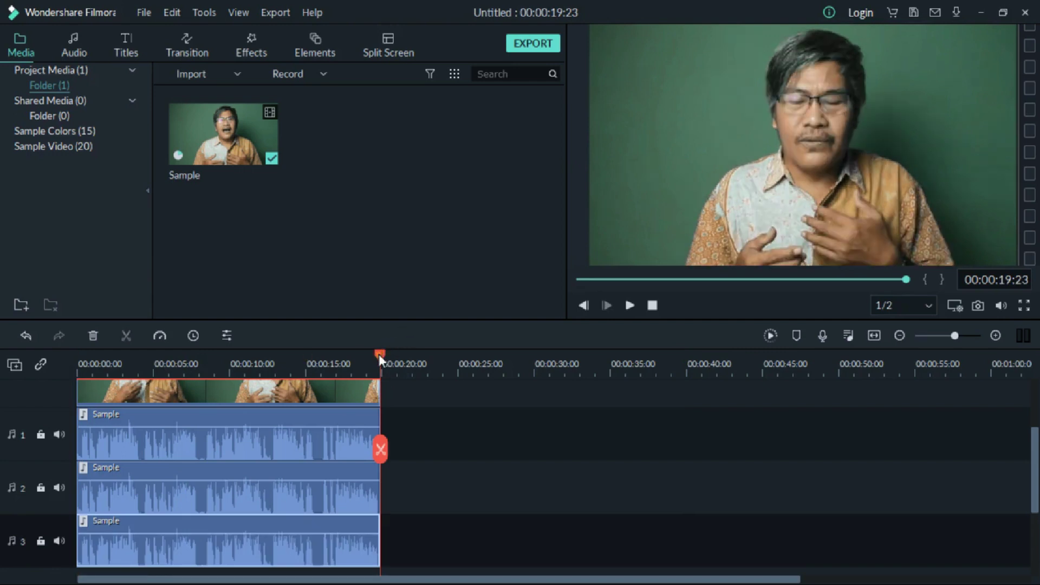
Paste copies of the Sample audio onto audio tracks 4 and 5, starting at 00:00:00:00
click(342, 361)
drag(337, 355, 76, 355)
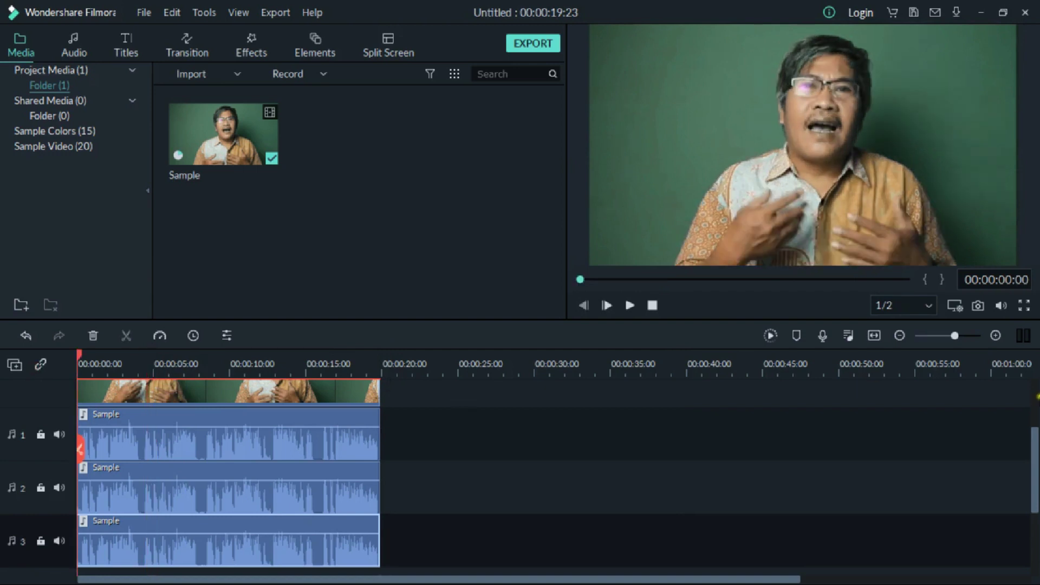
drag(1033, 457, 1032, 477)
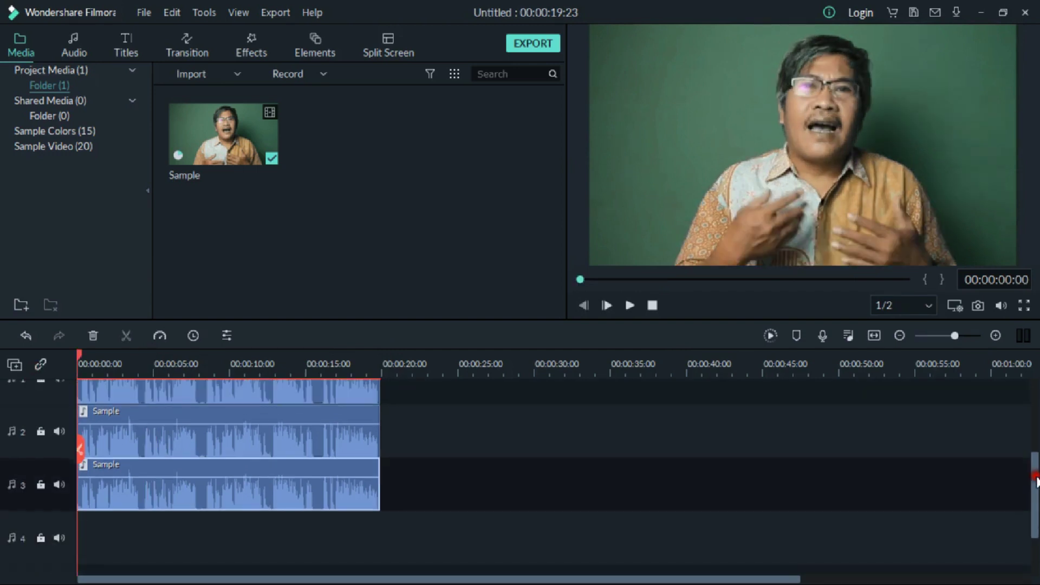
click(71, 500)
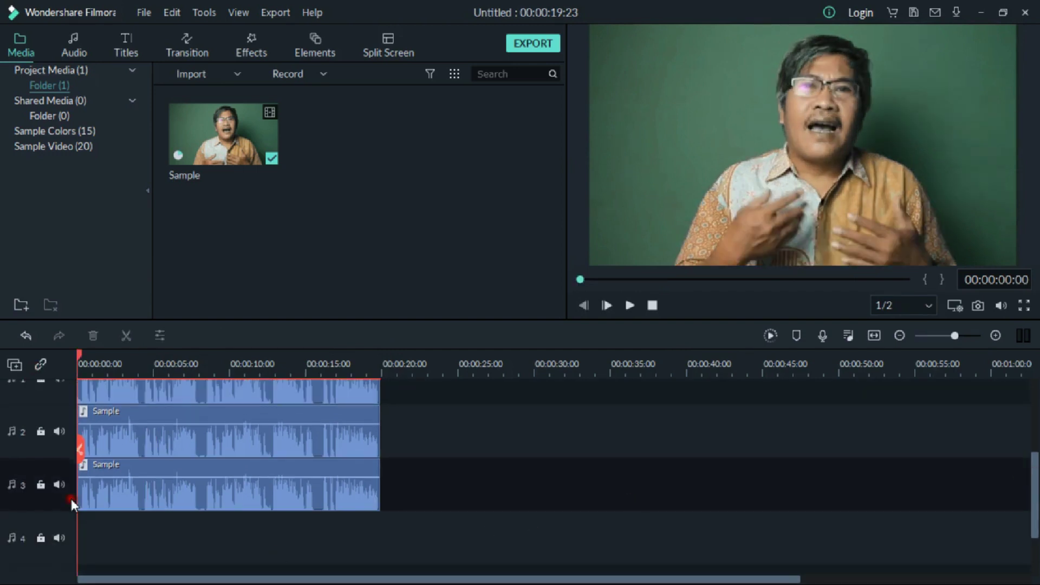
click(69, 549)
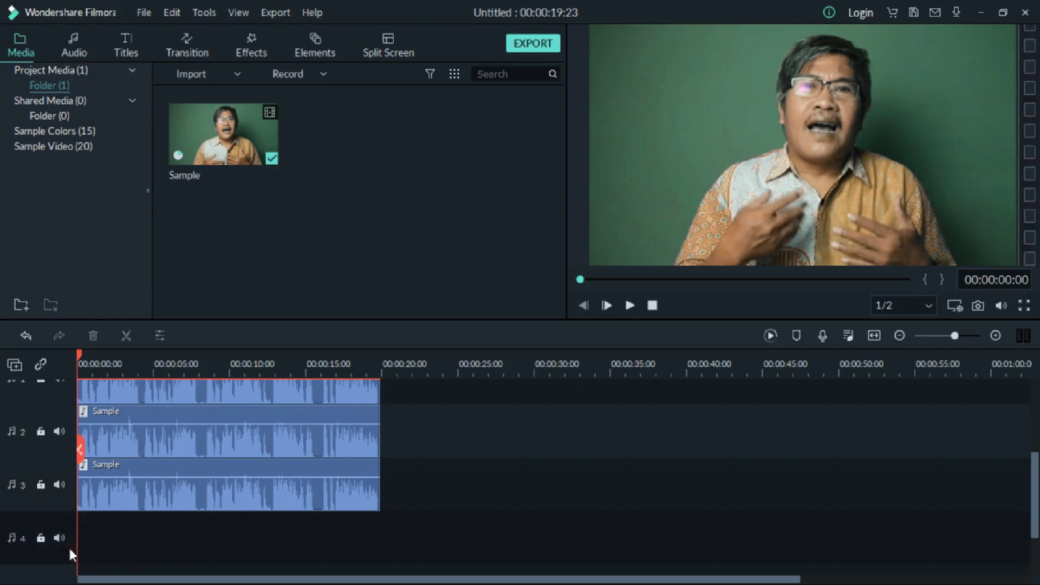
key(ctrl+v)
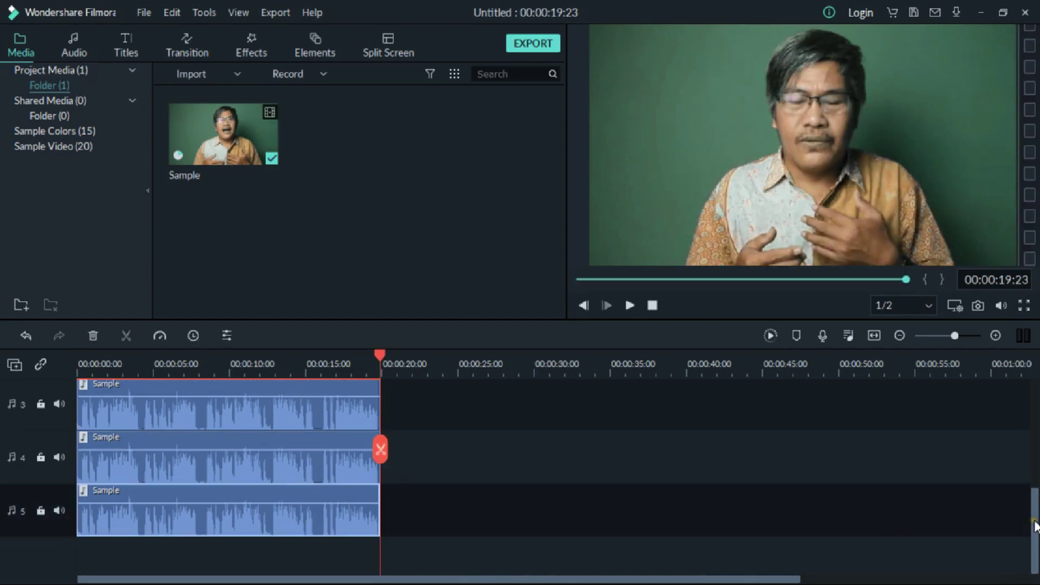
Return the playhead to the start and open the audio settings of the Sample clip on audio track 2
drag(1034, 525, 1033, 471)
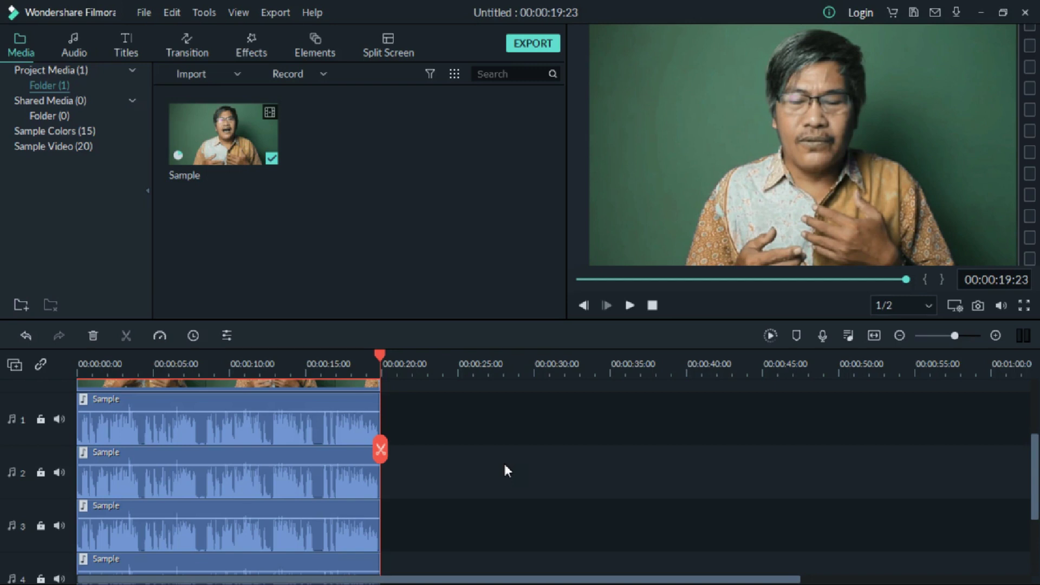
drag(381, 354, 78, 355)
click(164, 432)
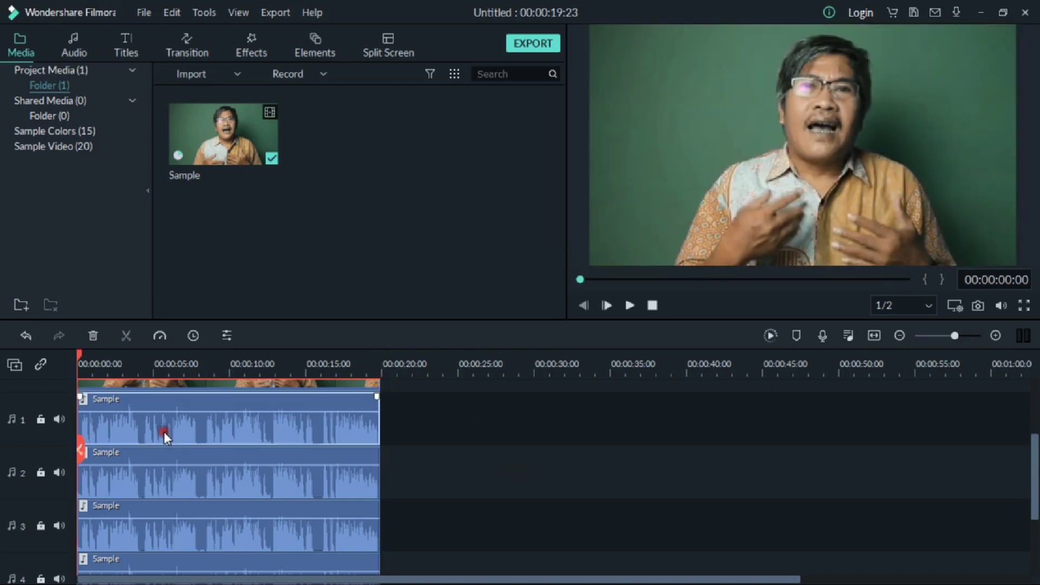
click(151, 448)
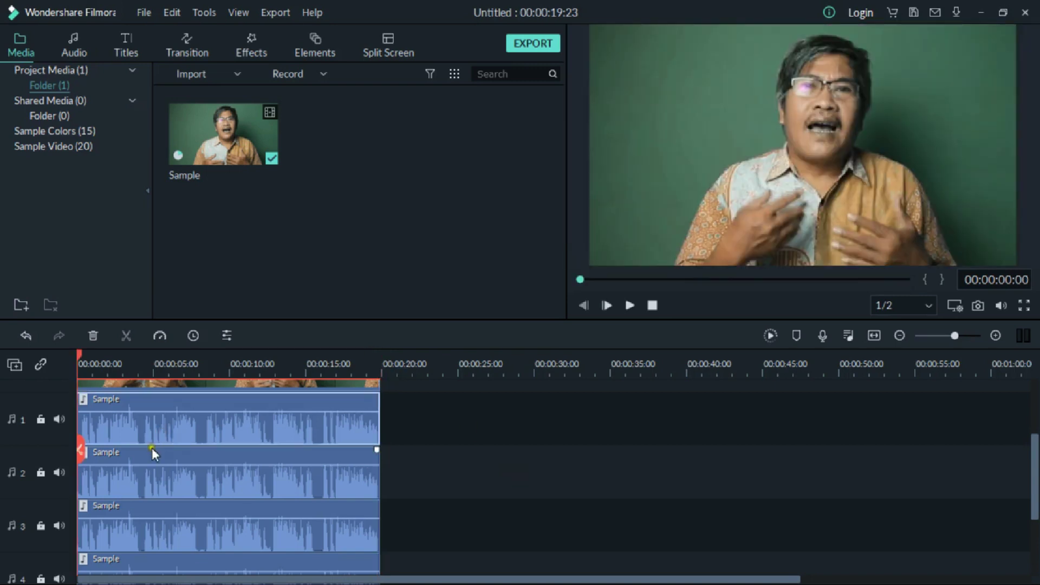
click(134, 480)
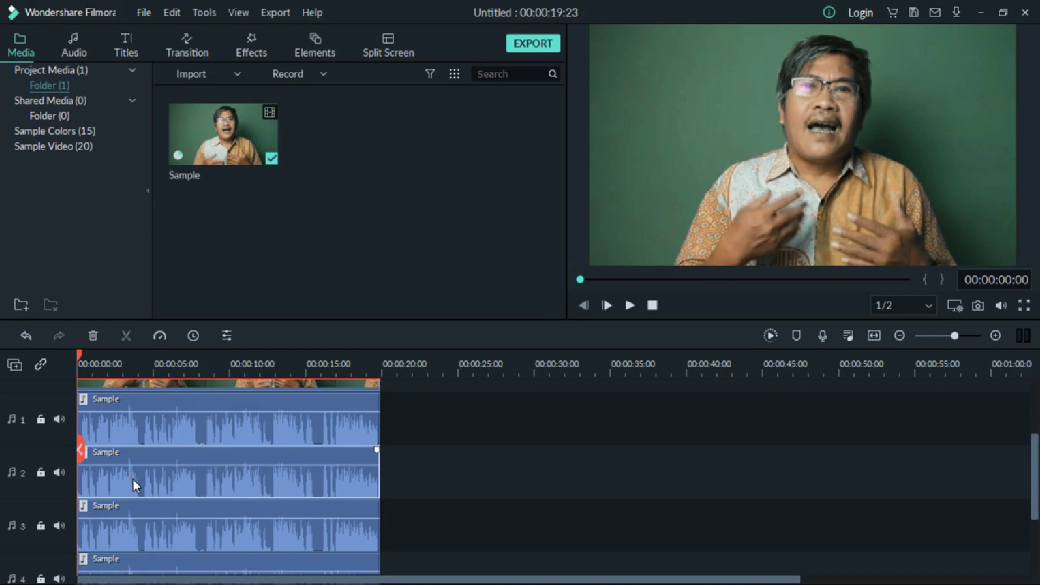
double_click(134, 480)
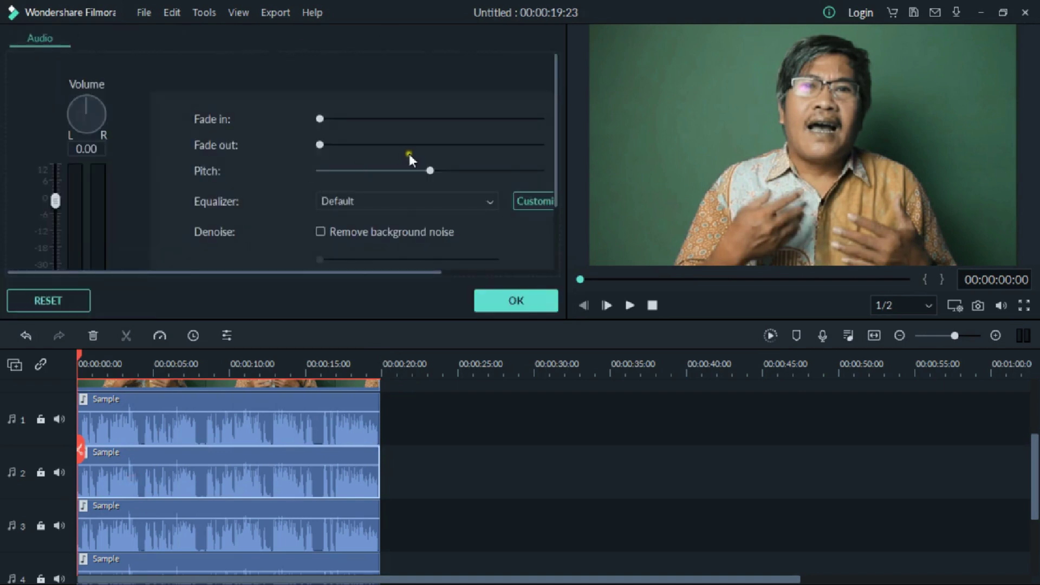
Set the volume of the Sample audio on track 2 to -5 dB
drag(552, 89, 553, 162)
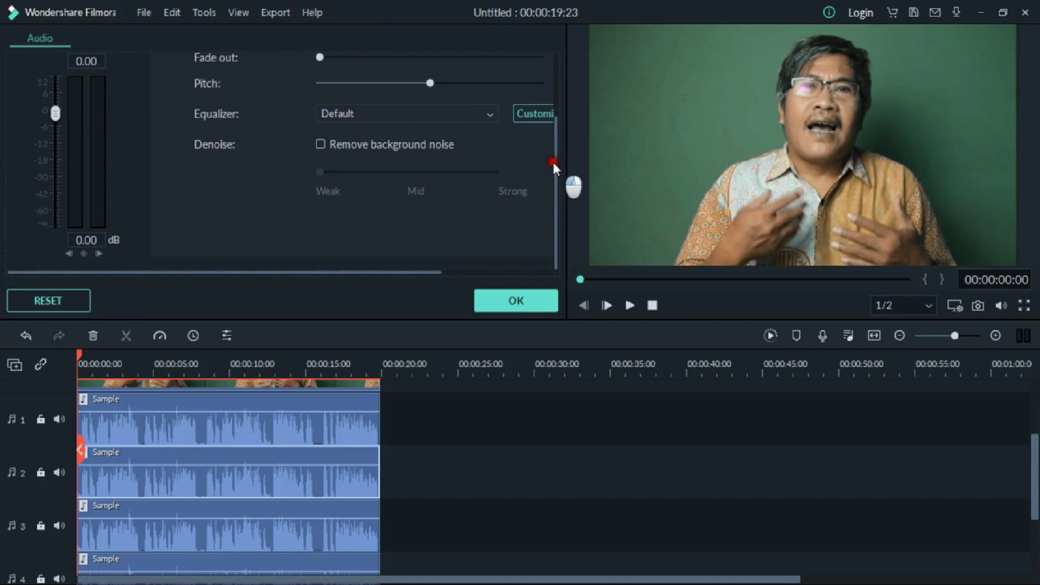
double_click(86, 239)
key(BackSpace)
text(-5)
key(Return)
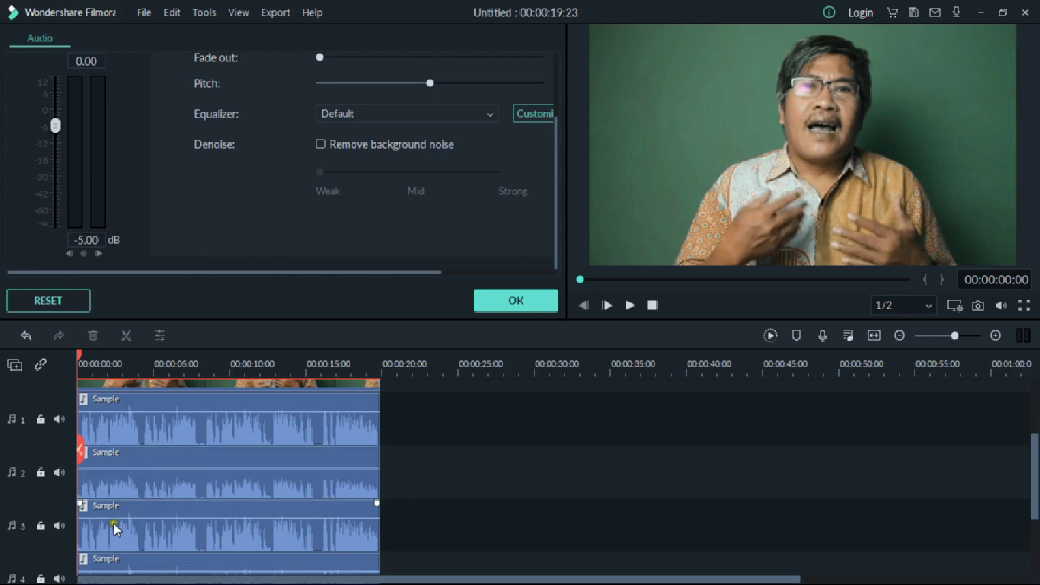
Set the volume of the Sample audio on track 3 to -10 dB
click(132, 539)
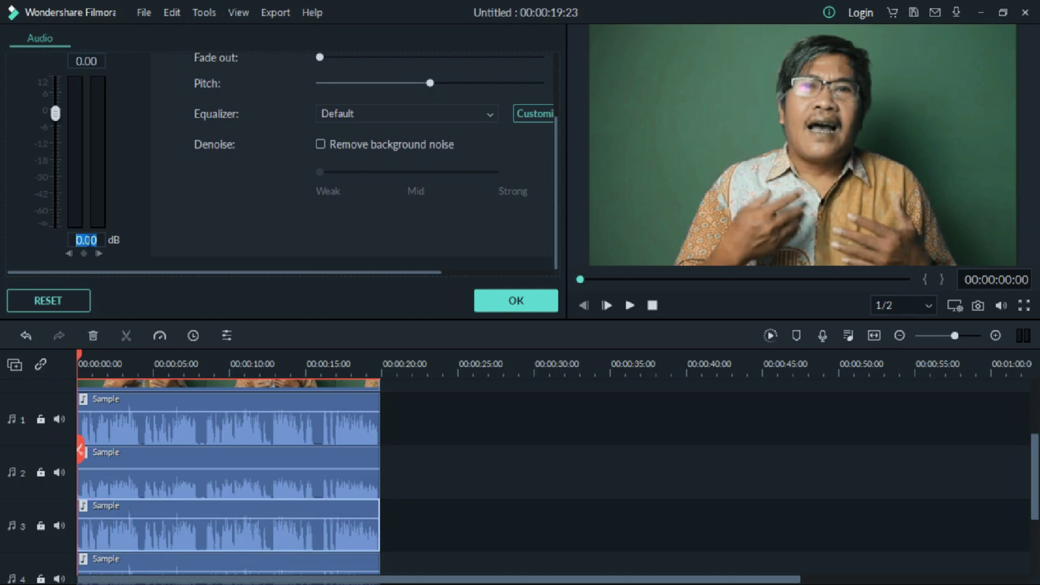
text(-10)
key(Return)
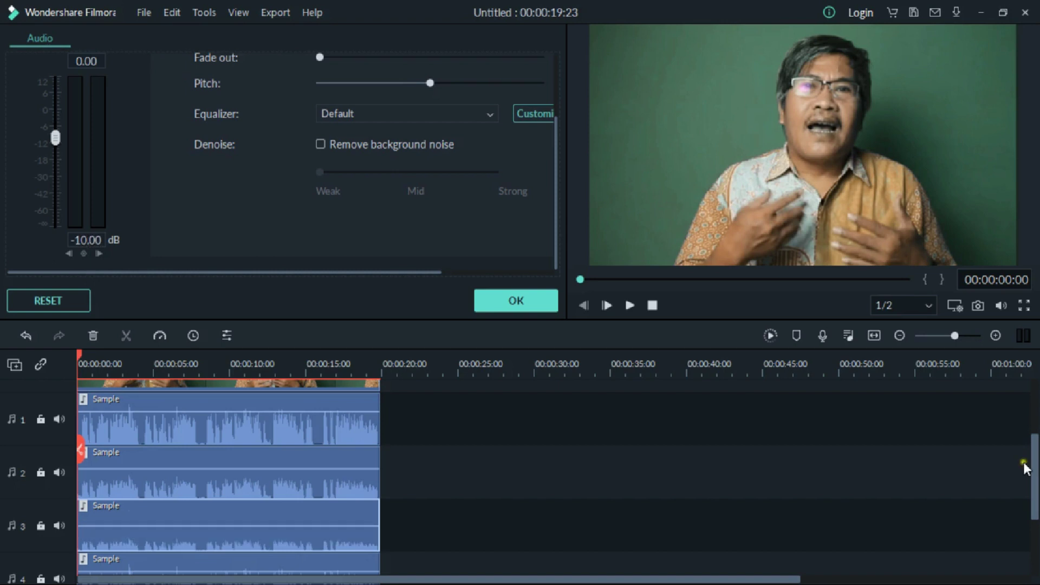
Lower the volume of the Sample audio on track 4 to -15 dB
drag(1036, 470, 1032, 495)
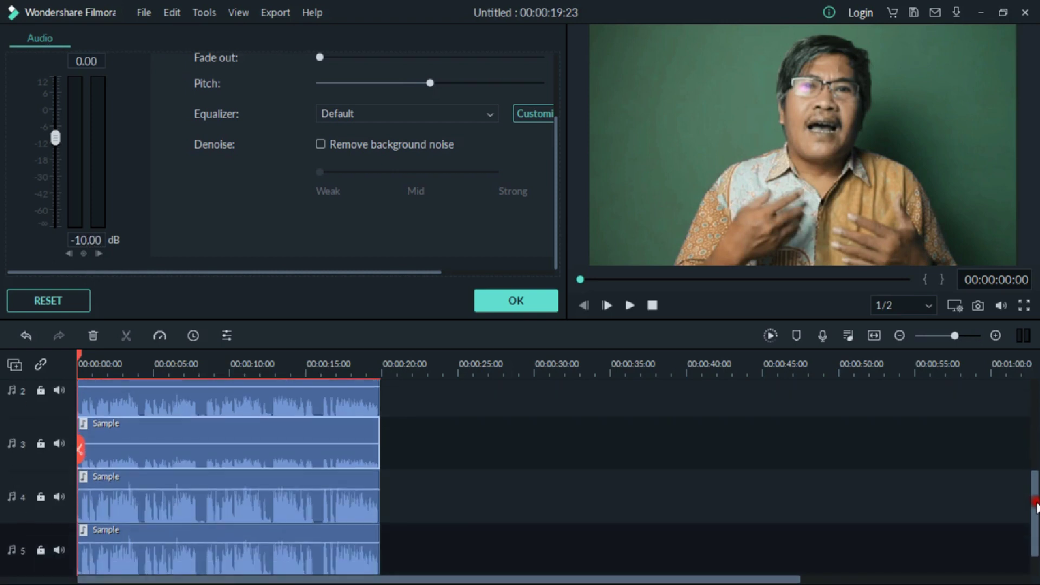
click(302, 521)
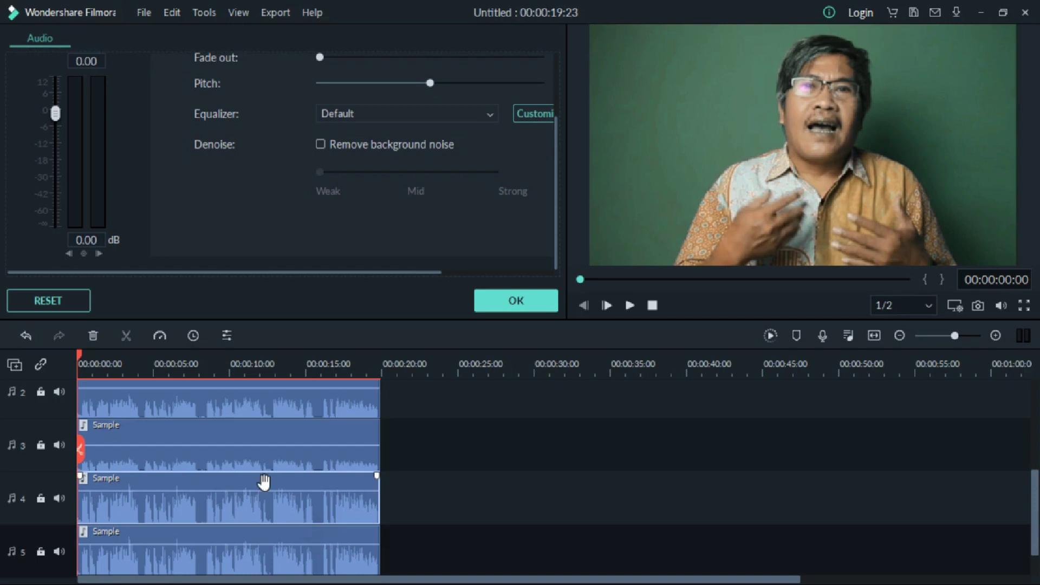
click(520, 295)
double_click(87, 240)
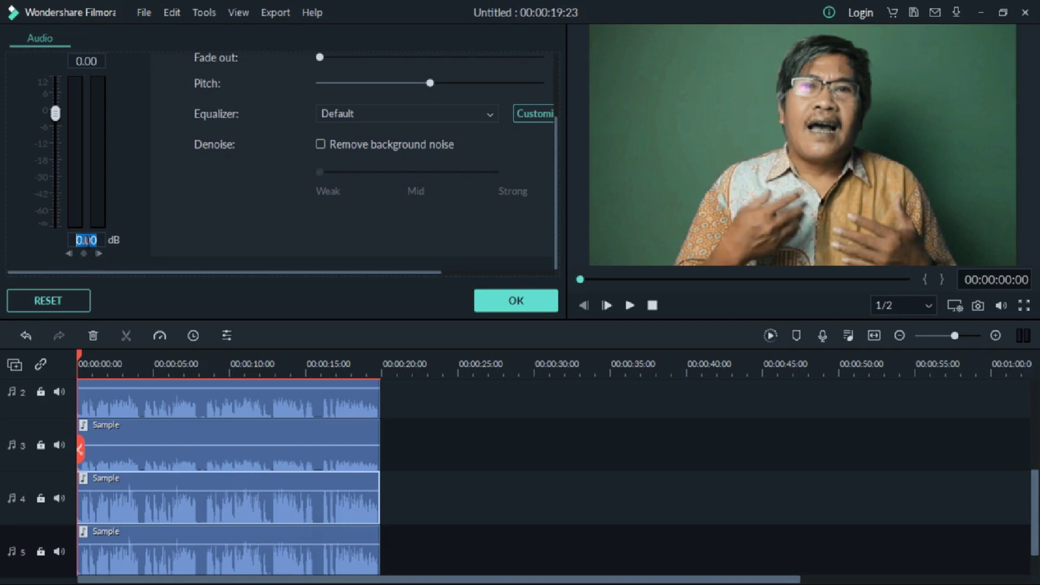
key(BackSpace)
text(-15)
key(Return)
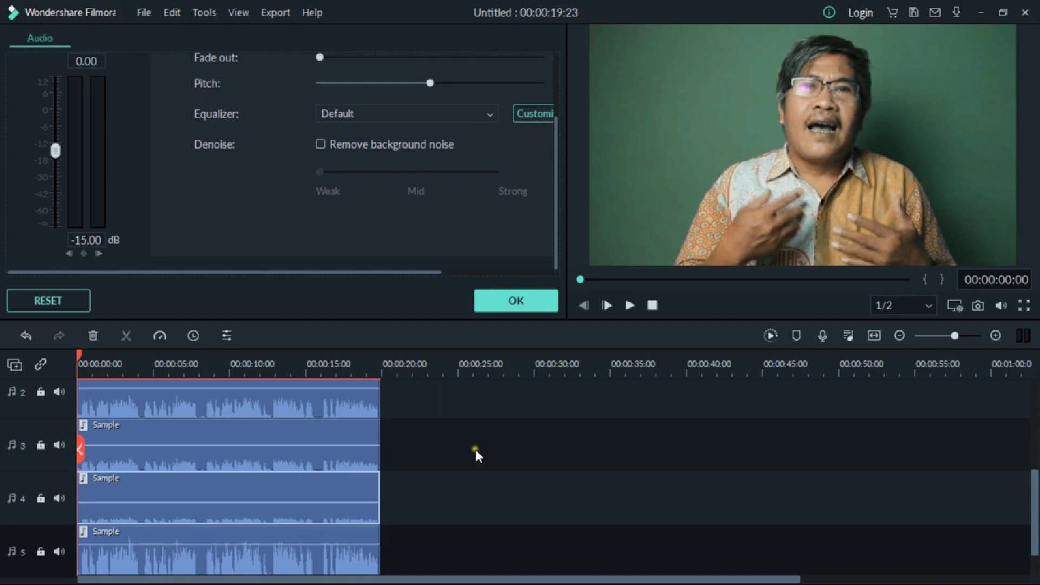
Lower the volume of the Sample audio on track 5 to -20 dB
click(157, 566)
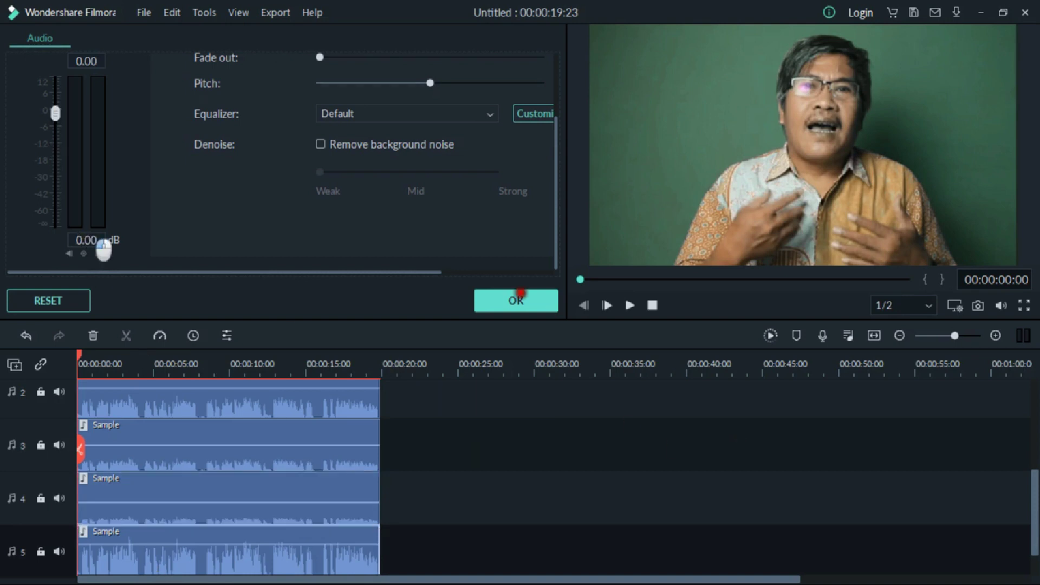
double_click(85, 240)
text(-20)
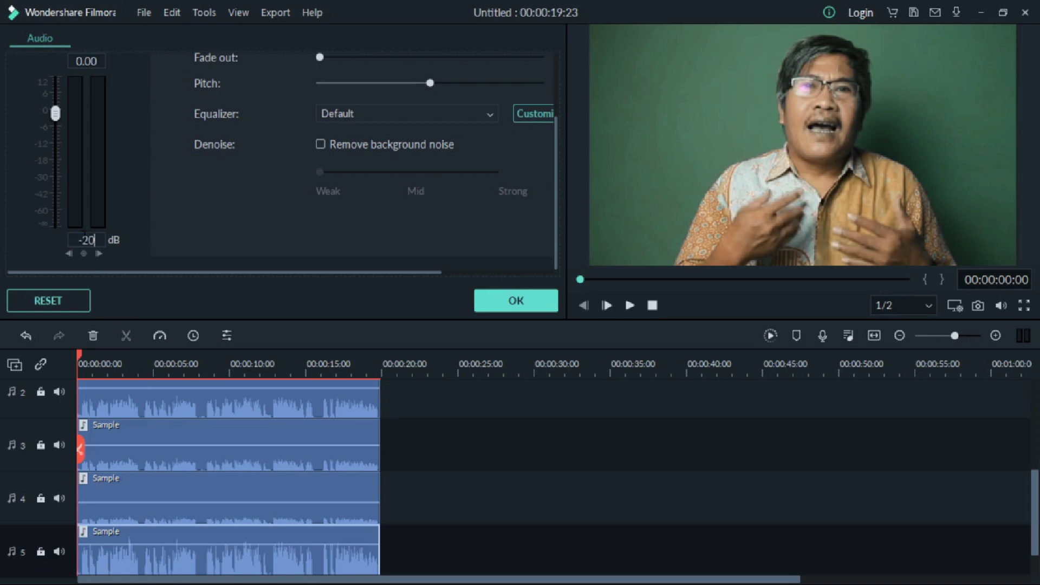
key(Return)
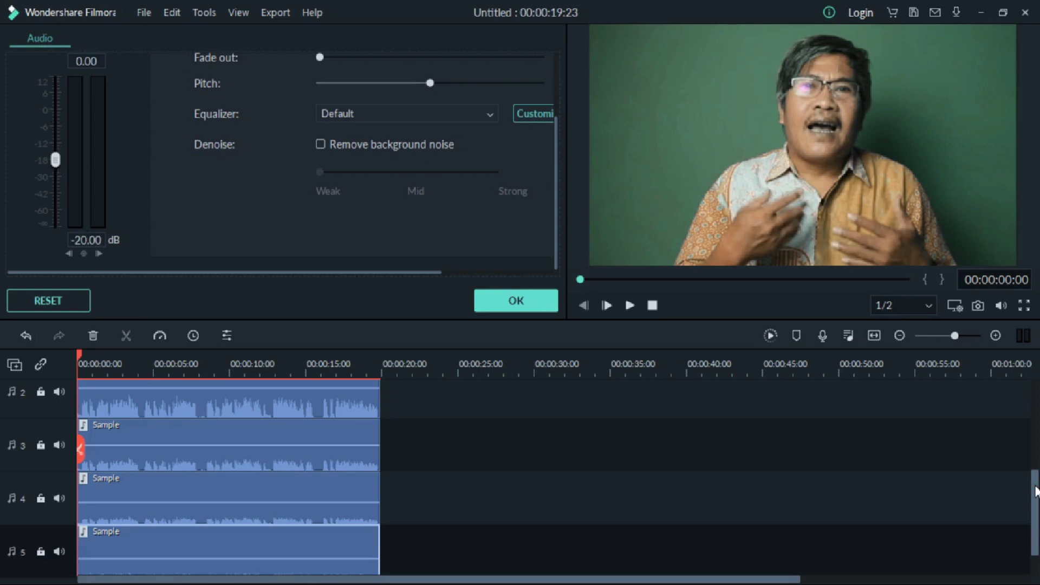
Delay the Sample audio on track 2 by three frames so it starts at 00:00:00:03
drag(1035, 490, 1035, 521)
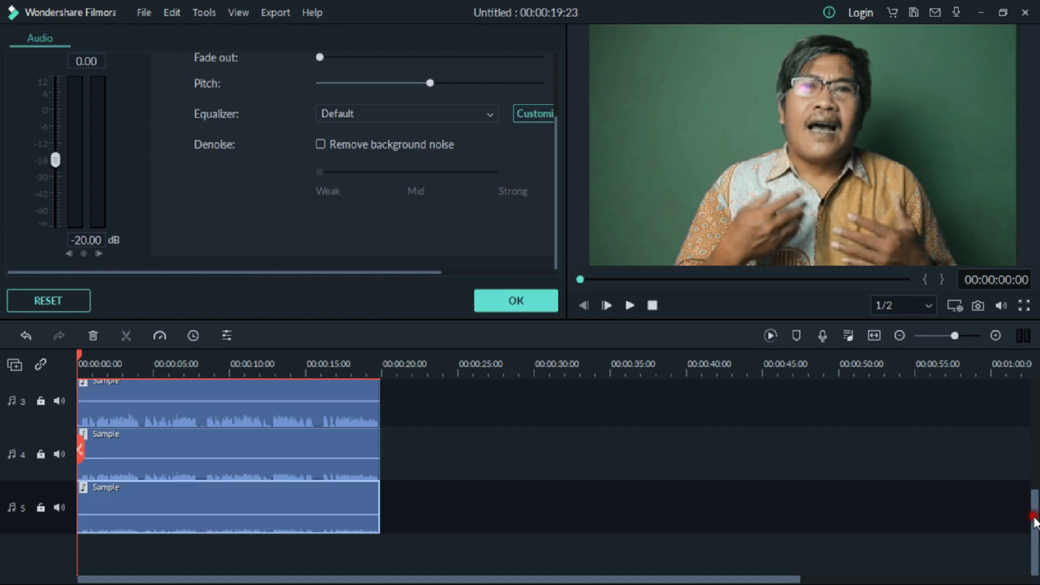
click(110, 359)
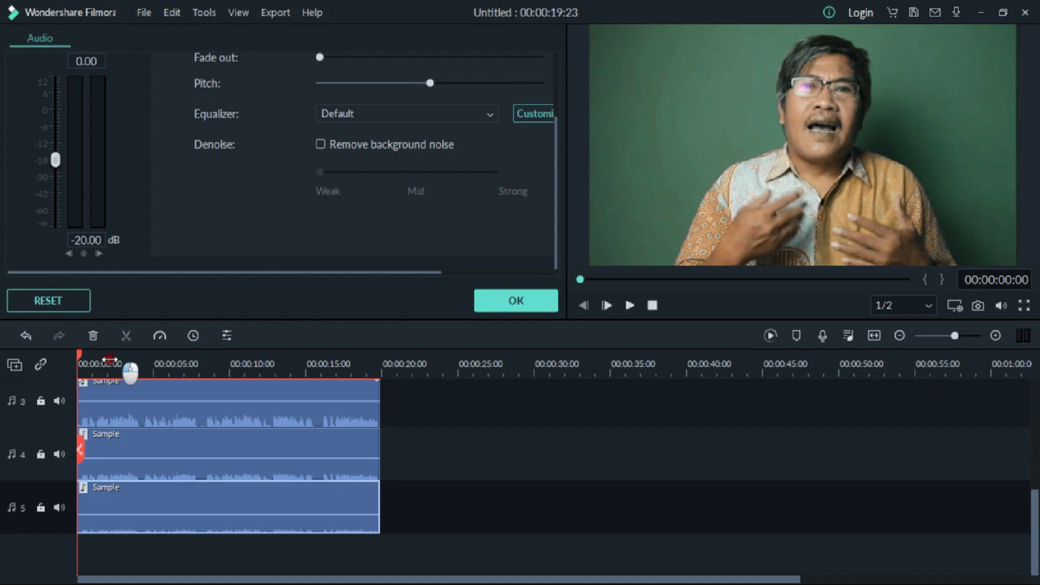
scroll(110, 359, up, 2)
scroll(125, 366, up, 2)
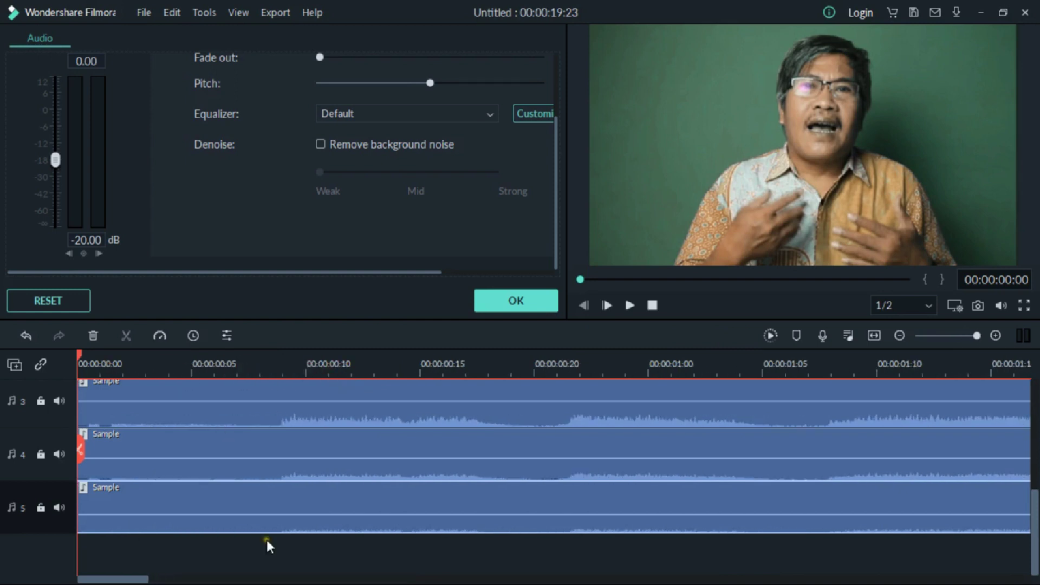
drag(1032, 509, 1031, 470)
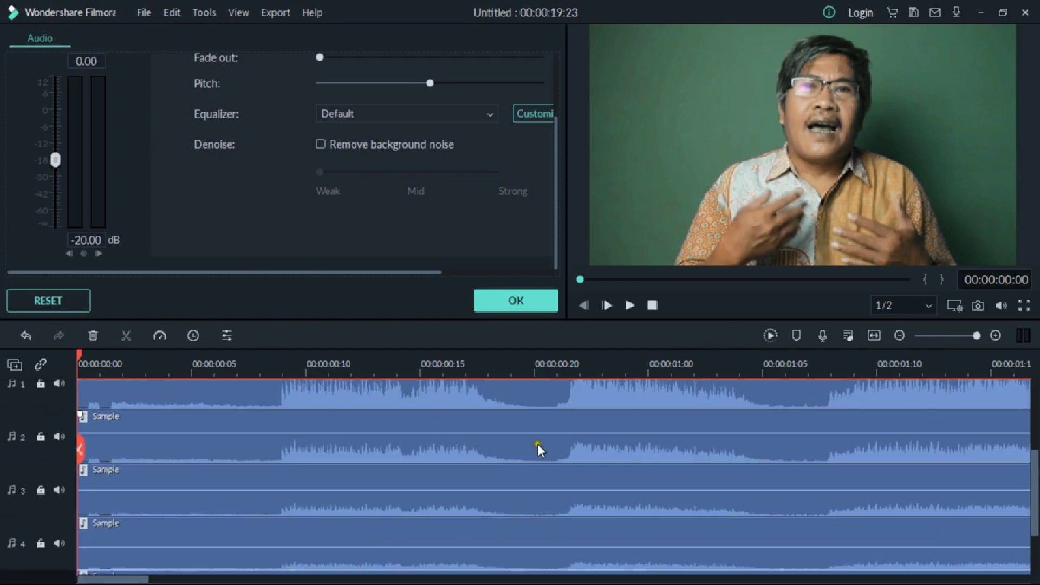
click(130, 450)
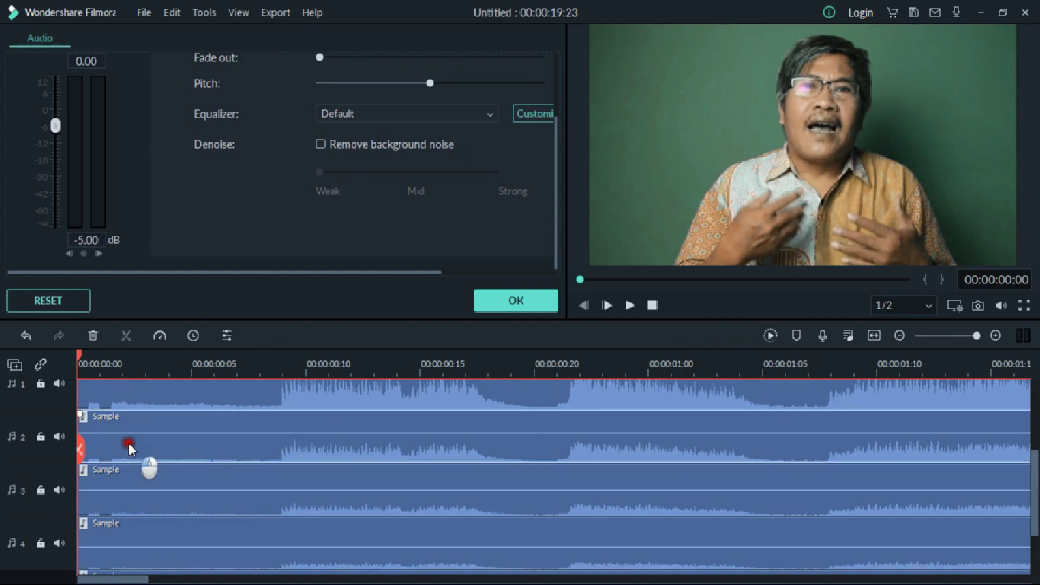
drag(130, 449, 185, 448)
drag(187, 443, 187, 444)
Shift the Sample audio on tracks 3, 4 and 5 to start at 00:00:00:03, aligned with the track 2 copy
click(150, 478)
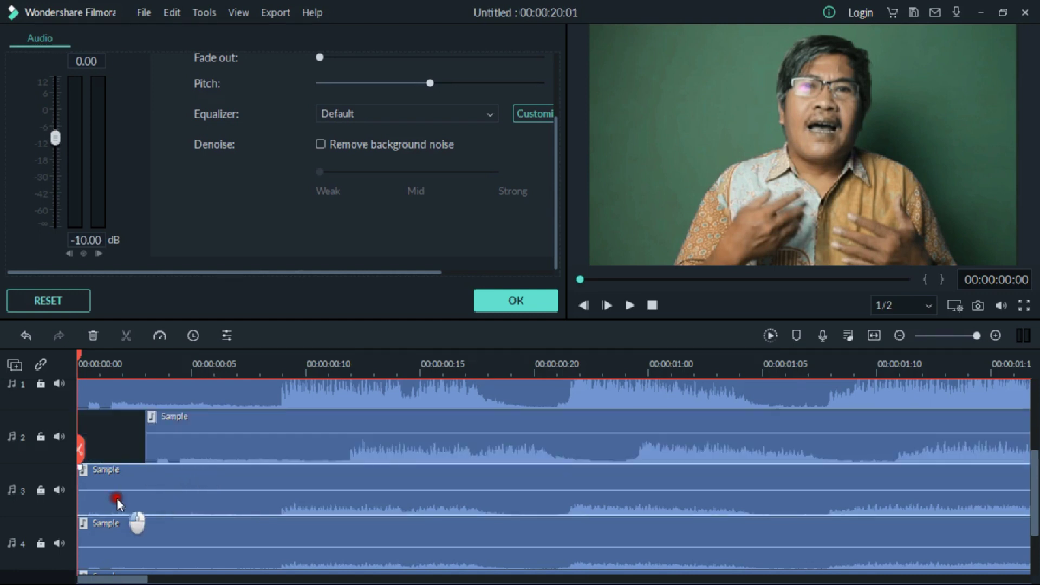
drag(116, 499, 190, 491)
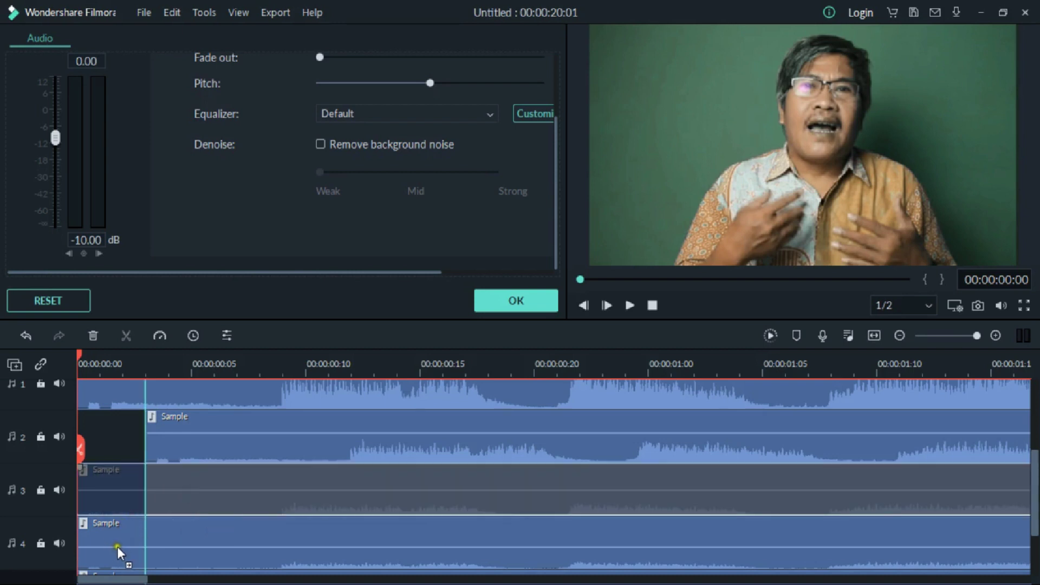
drag(117, 547, 201, 523)
scroll(113, 509, down, 1)
click(114, 511)
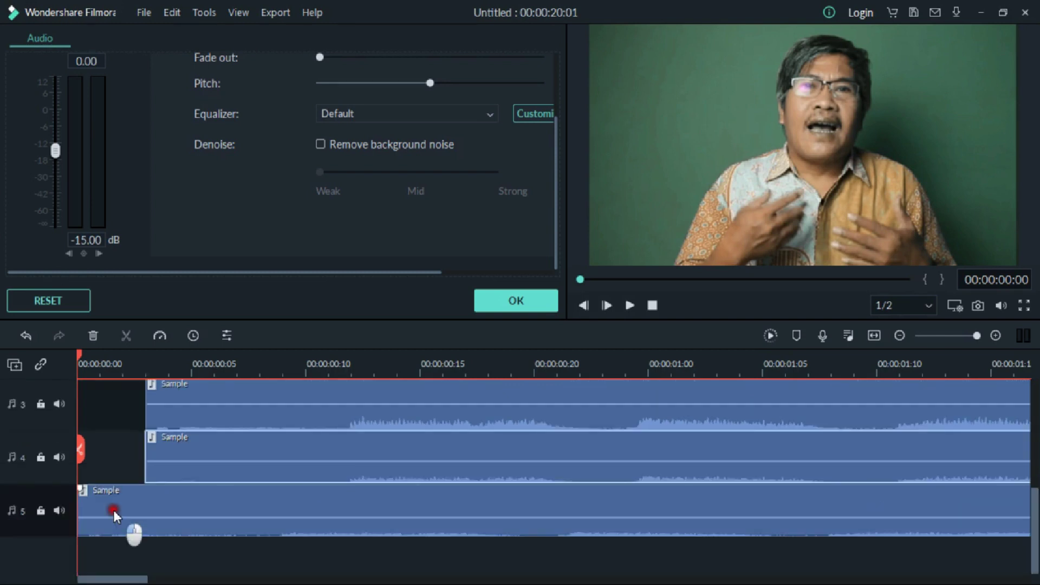
drag(113, 509, 169, 512)
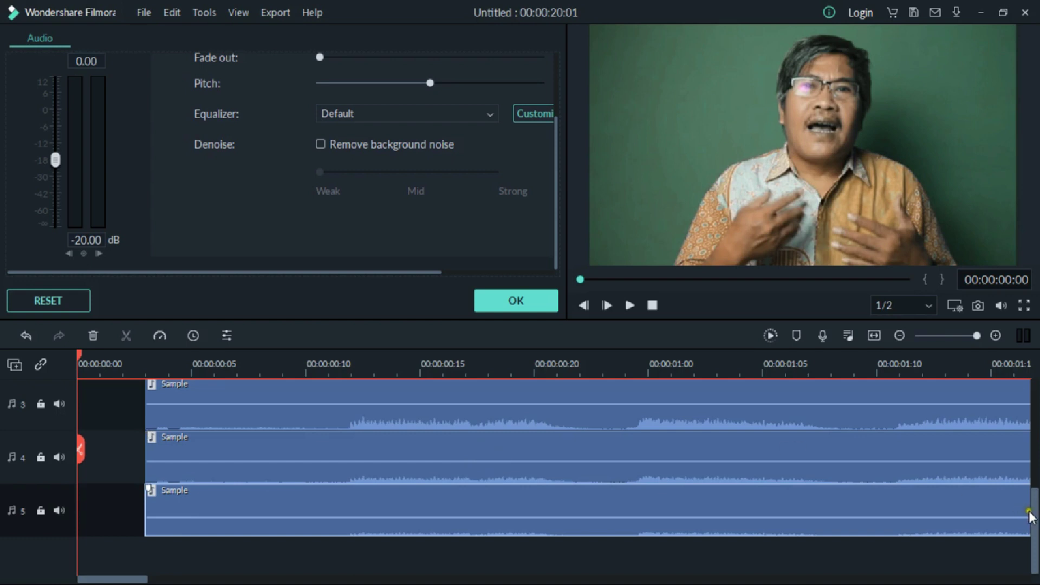
Move the Sample audio on tracks 3, 4 and 5 to start at frames 6, 9 and 12 respectively, and close the audio settings
scroll(1032, 501, up, 3)
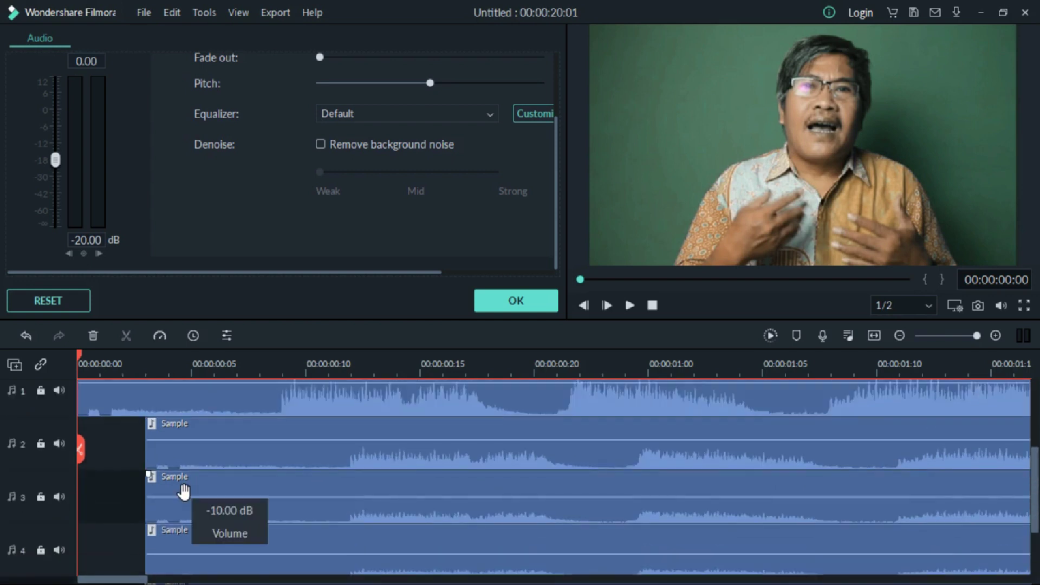
drag(184, 491, 252, 512)
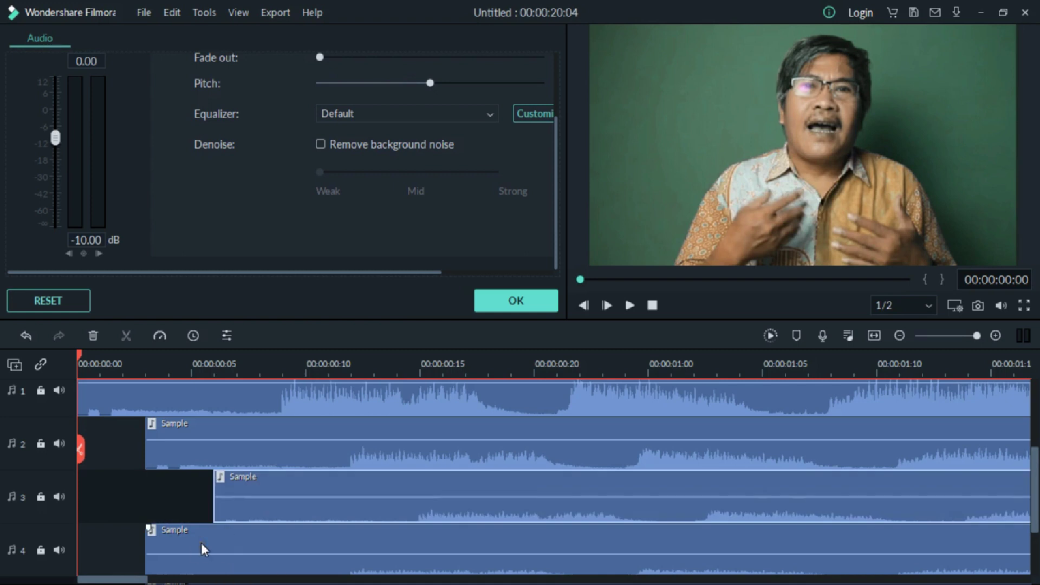
drag(204, 550, 325, 549)
click(309, 541)
scroll(941, 487, down, 3)
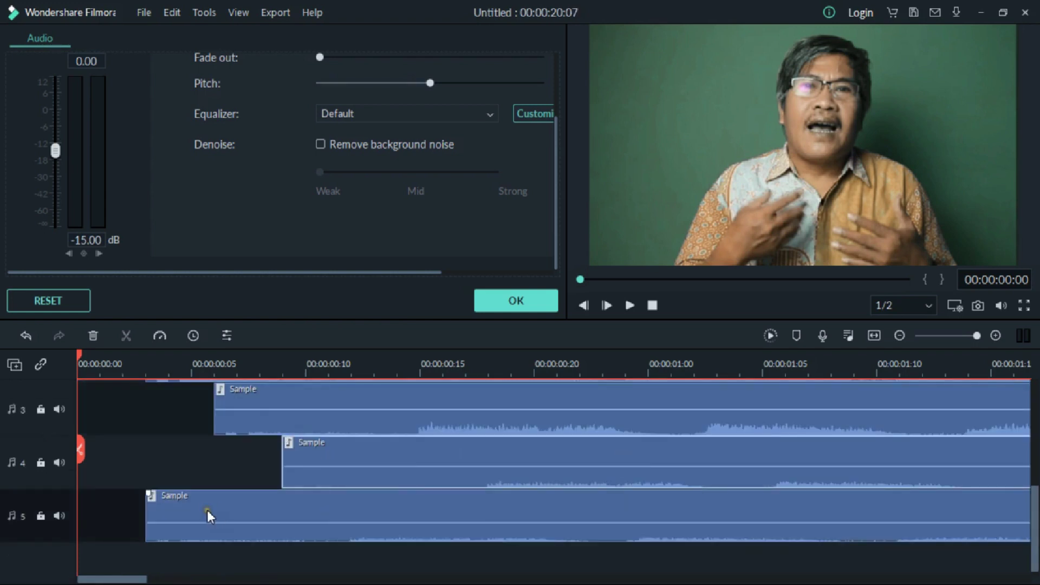
drag(211, 511, 370, 508)
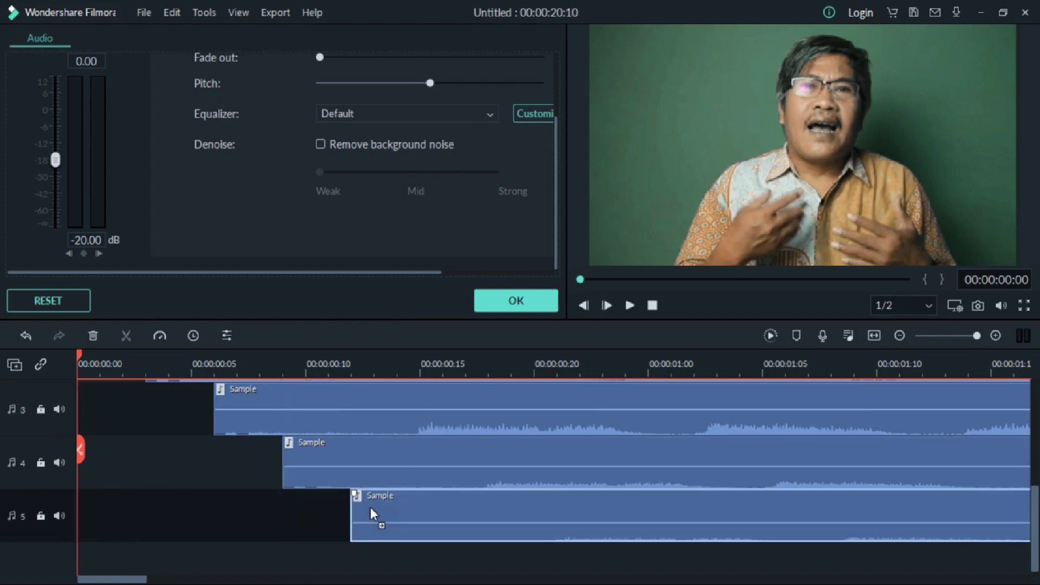
drag(1035, 526, 1036, 428)
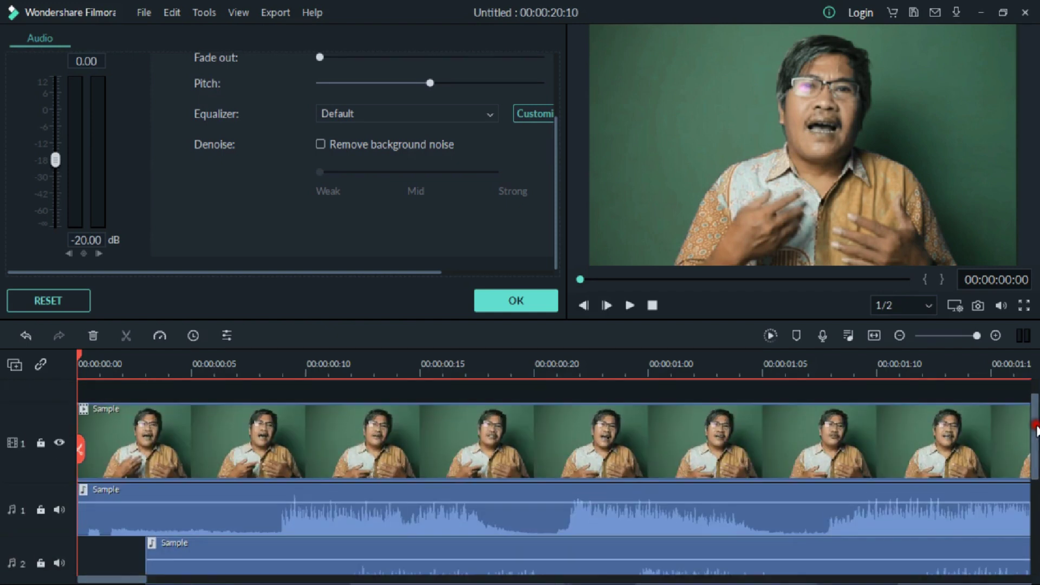
click(515, 304)
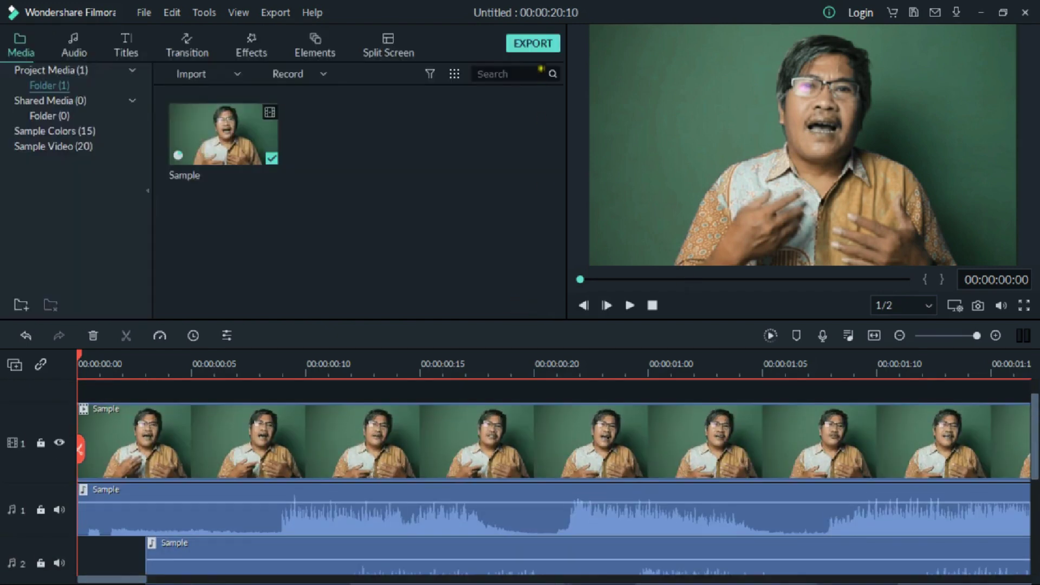